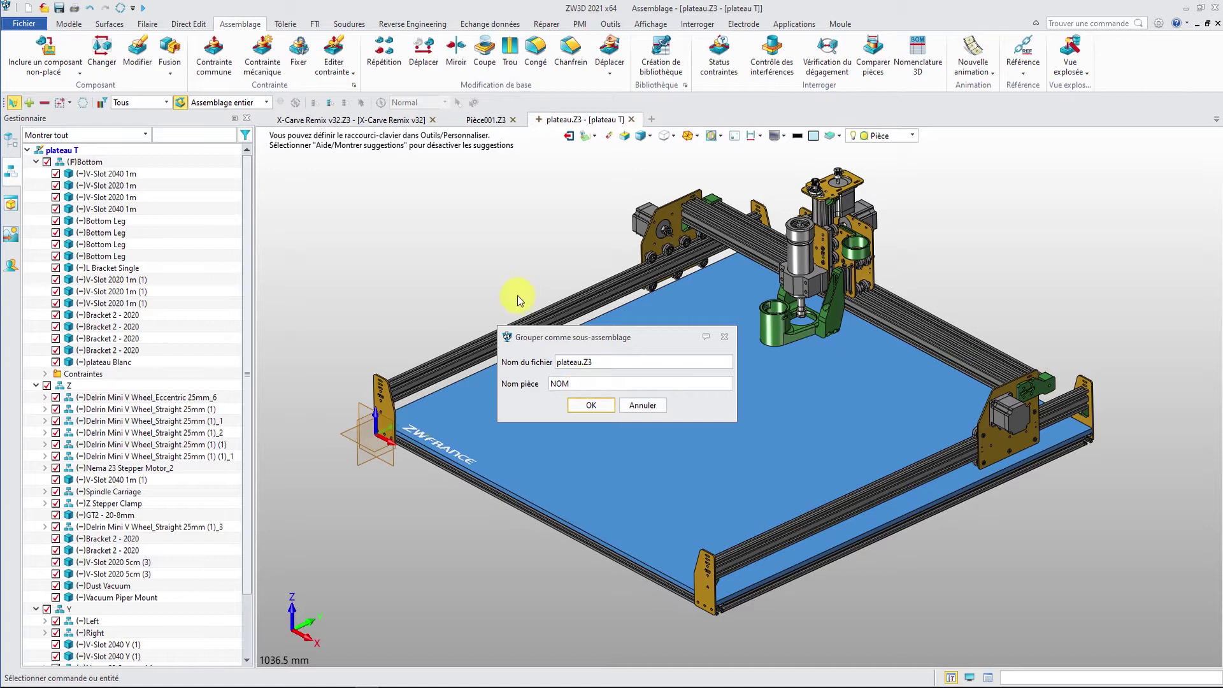
Group the selected brackets, 5 cm V-Slots, Dust Vacuum and Vacuum Piper Mount as a sub-assembly named NOM in plateau.Z3
left_click(593, 405)
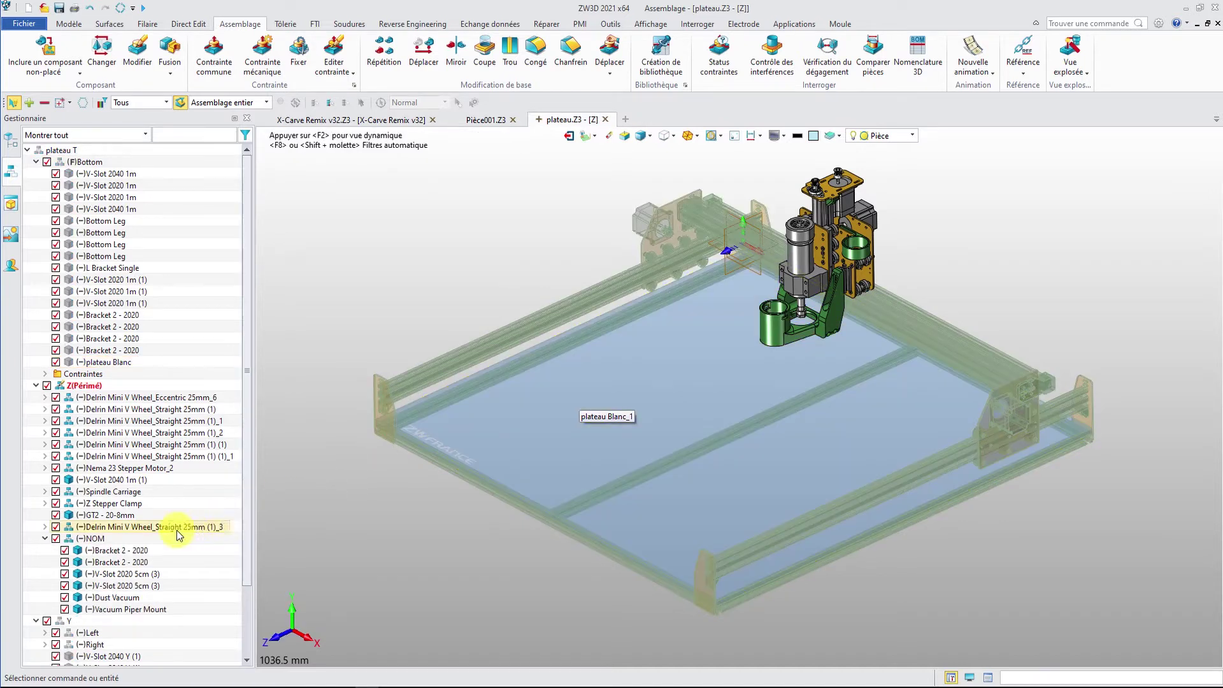
left_click(103, 537)
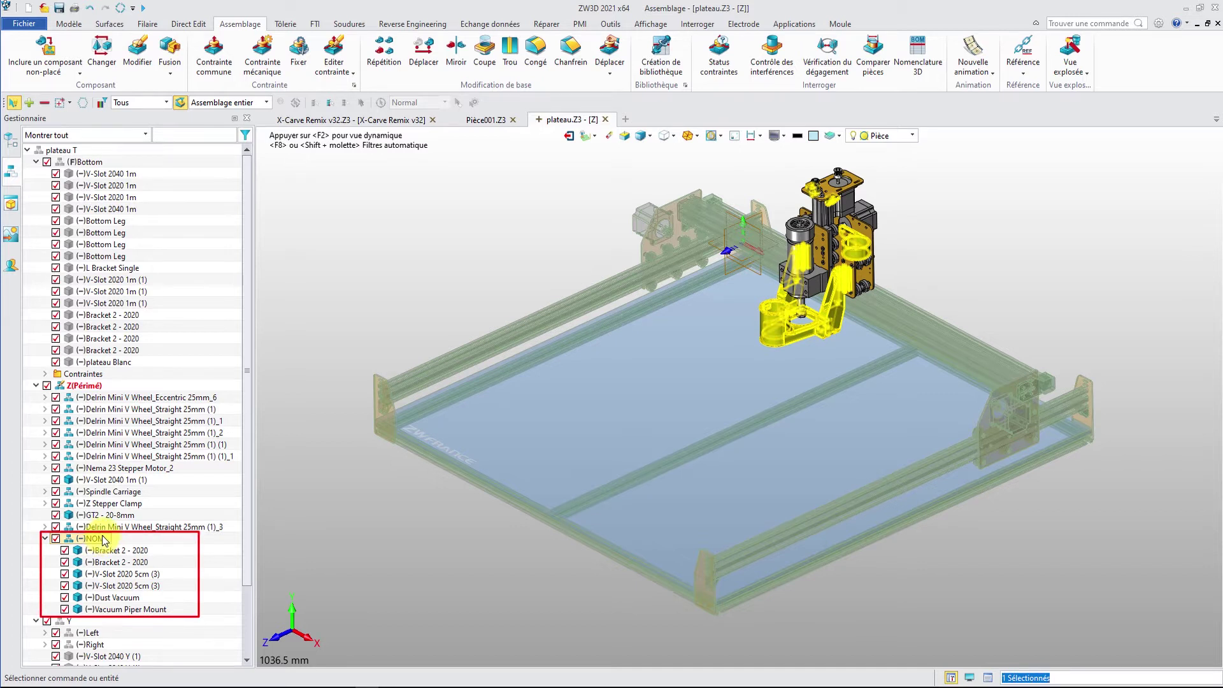
Dissolve the Spindle Carriage sub-assembly so its components sit directly under Z
left_click(108, 492)
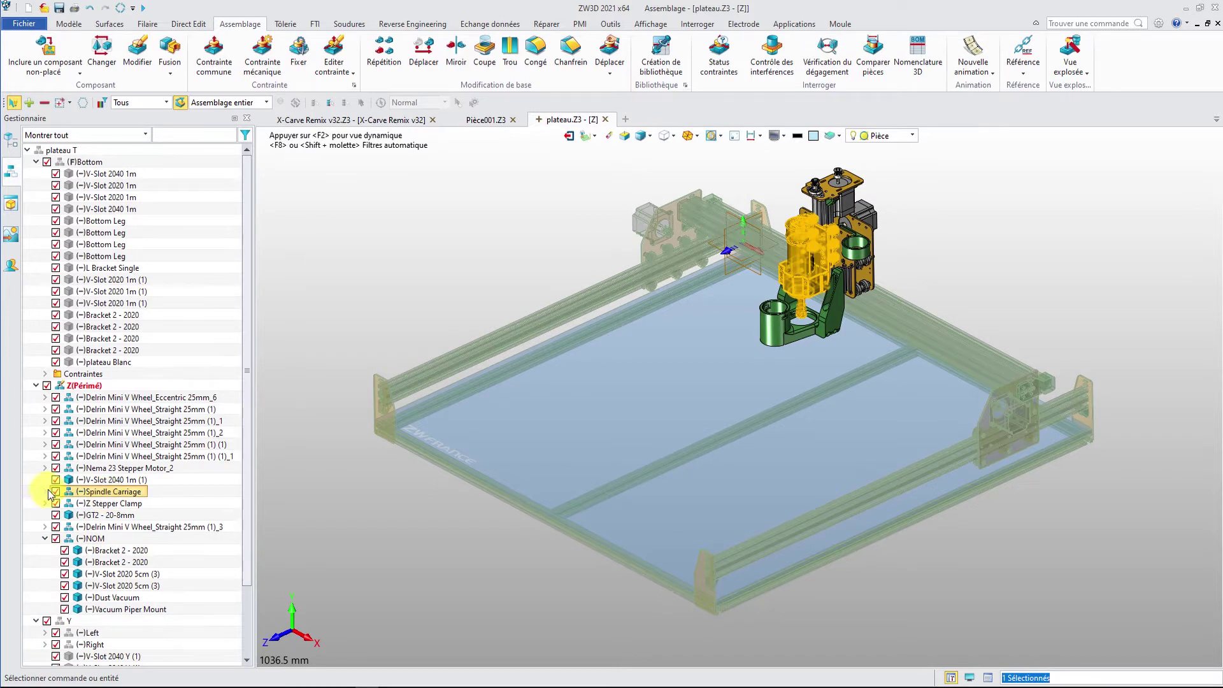
double_click(107, 495)
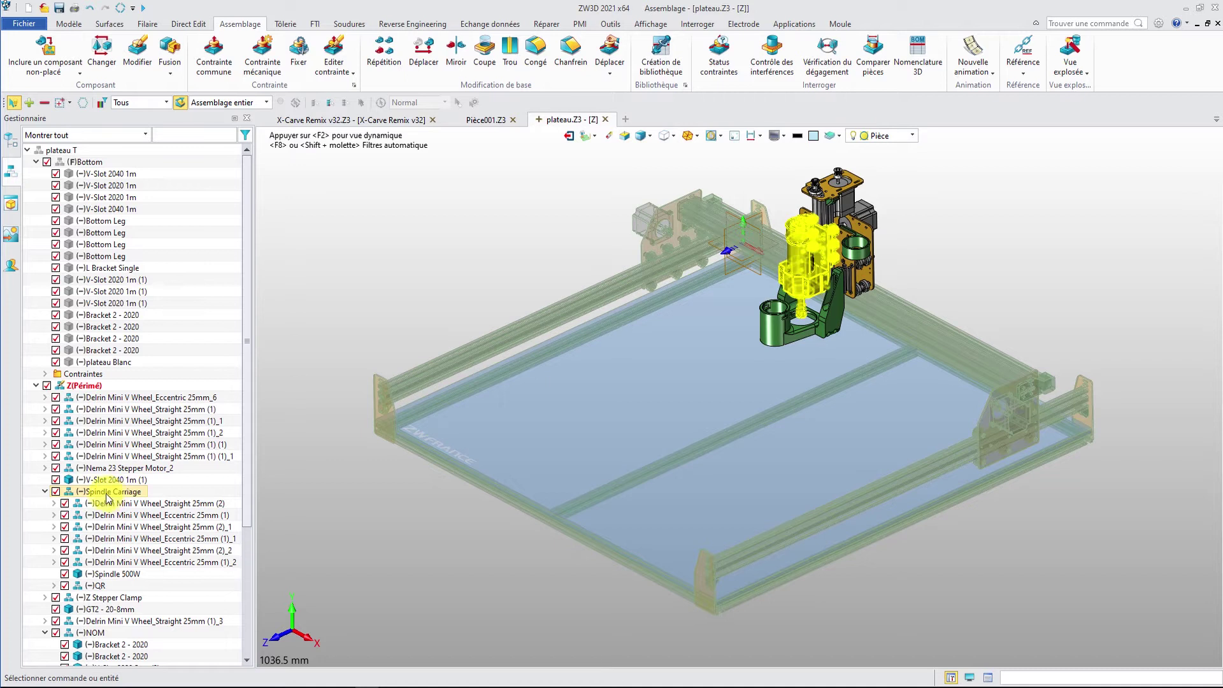
left_click(111, 573)
left_click(119, 494)
right_click(117, 496)
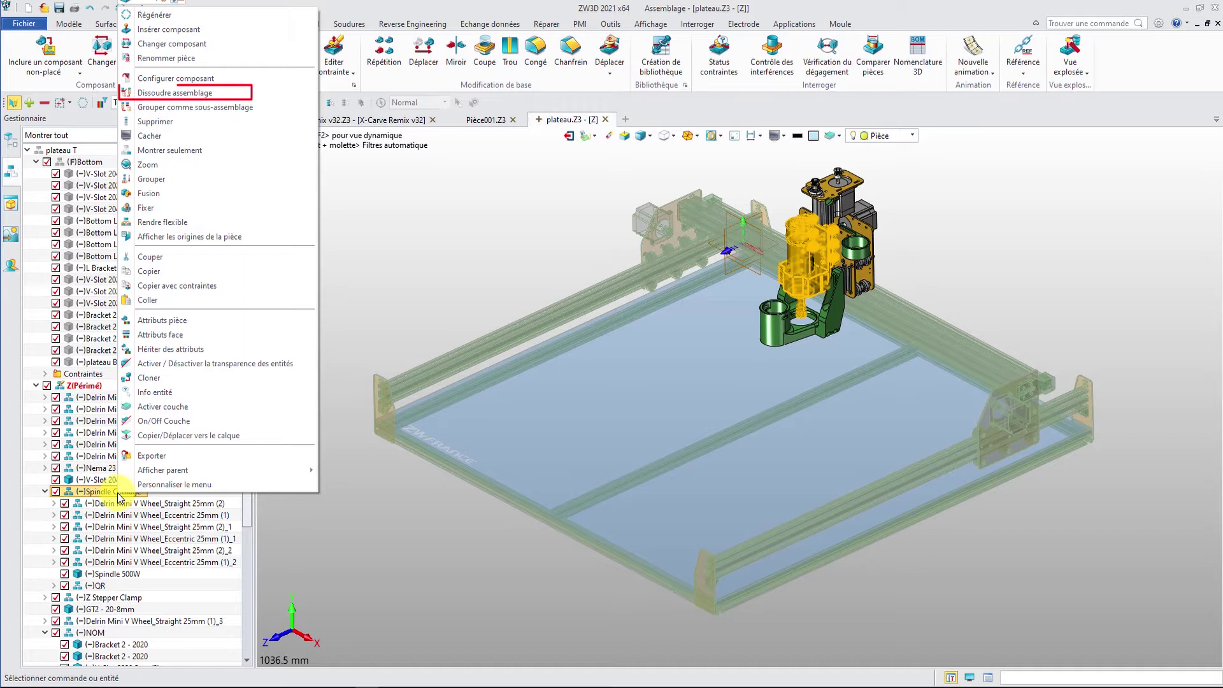
left_click(201, 102)
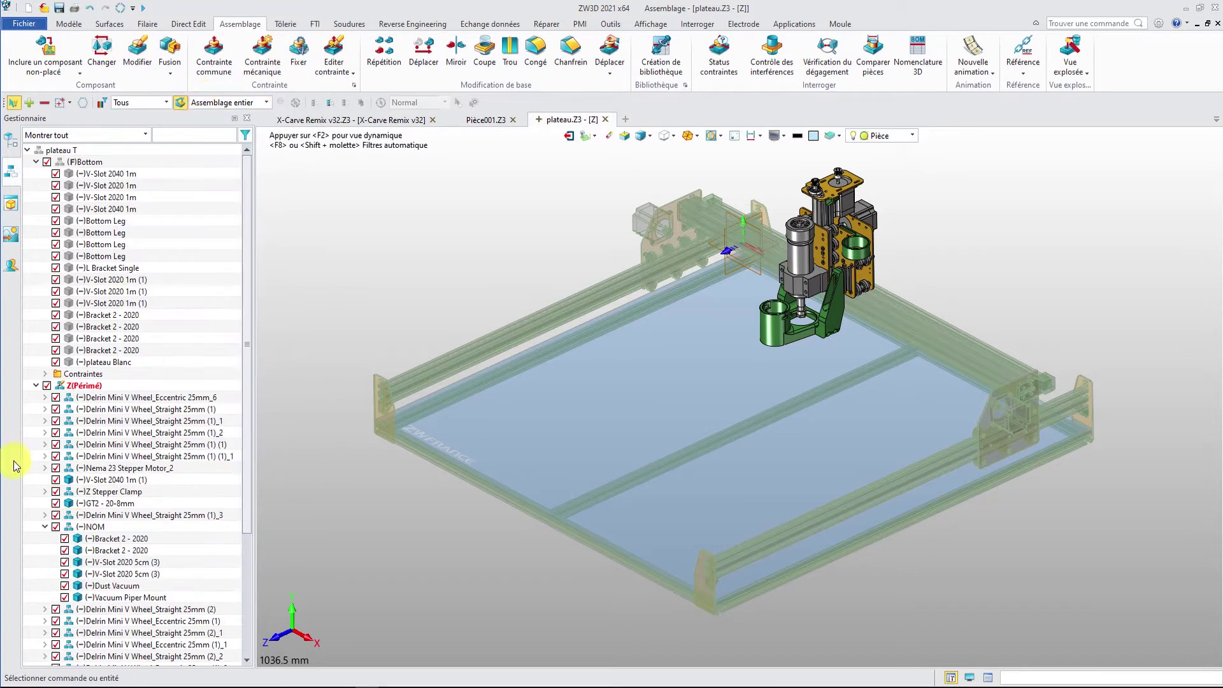
Collapse NOM, highlight the components released from Spindle Carriage to check them, and return to the top-level assembly plateau T
left_click(43, 526)
left_click(83, 539)
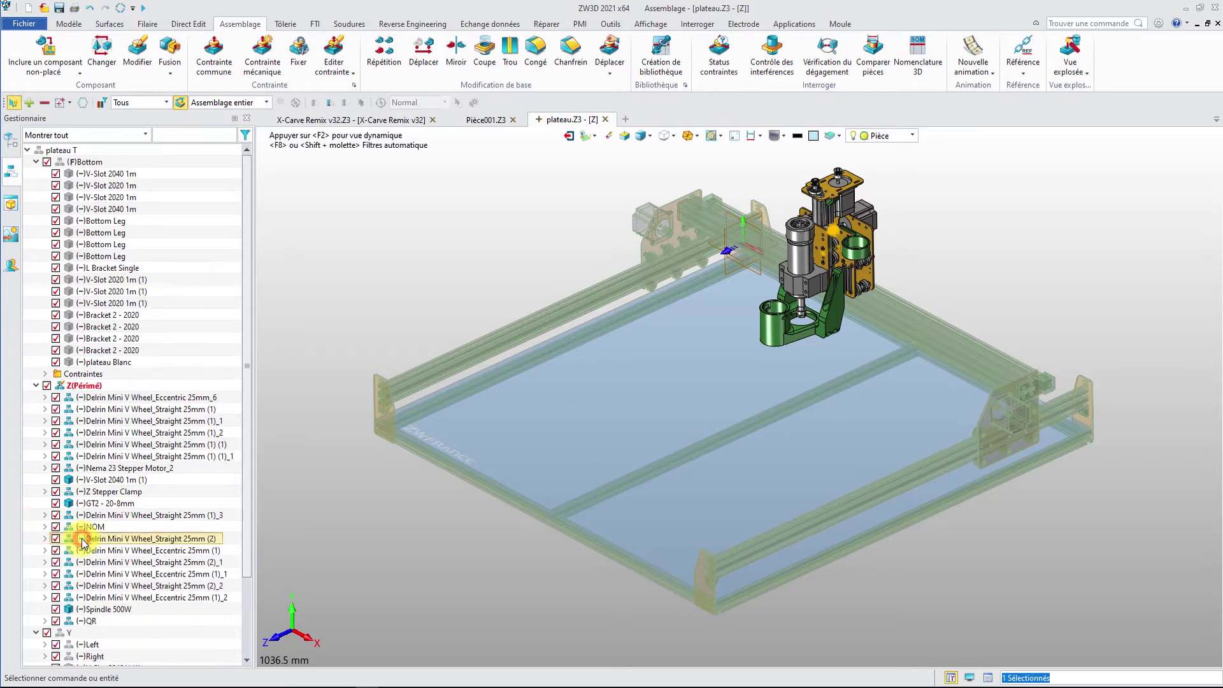
left_click(93, 622, "shift")
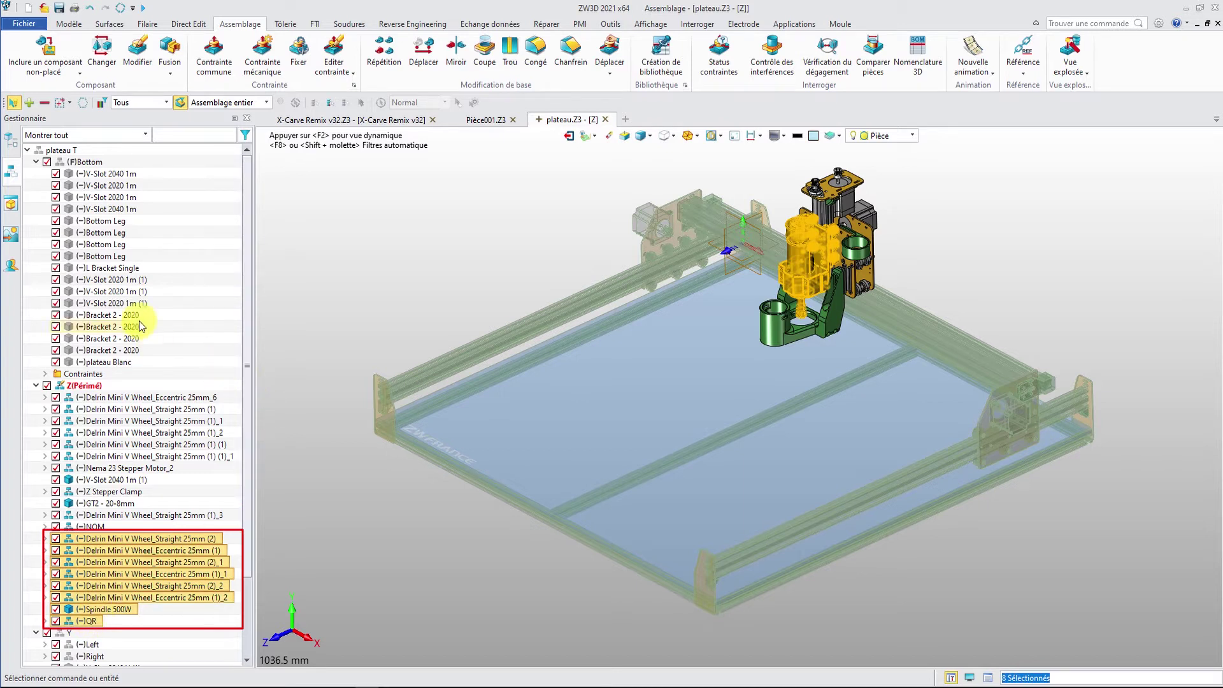
left_click(287, 346)
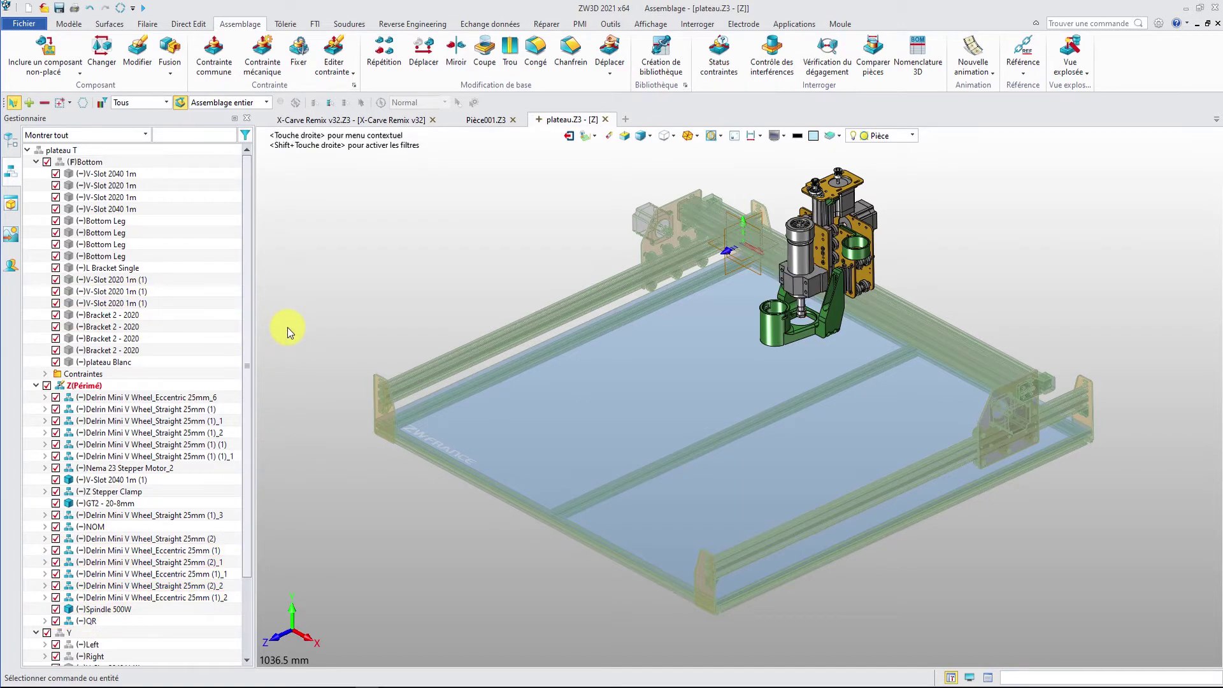
left_click(568, 137)
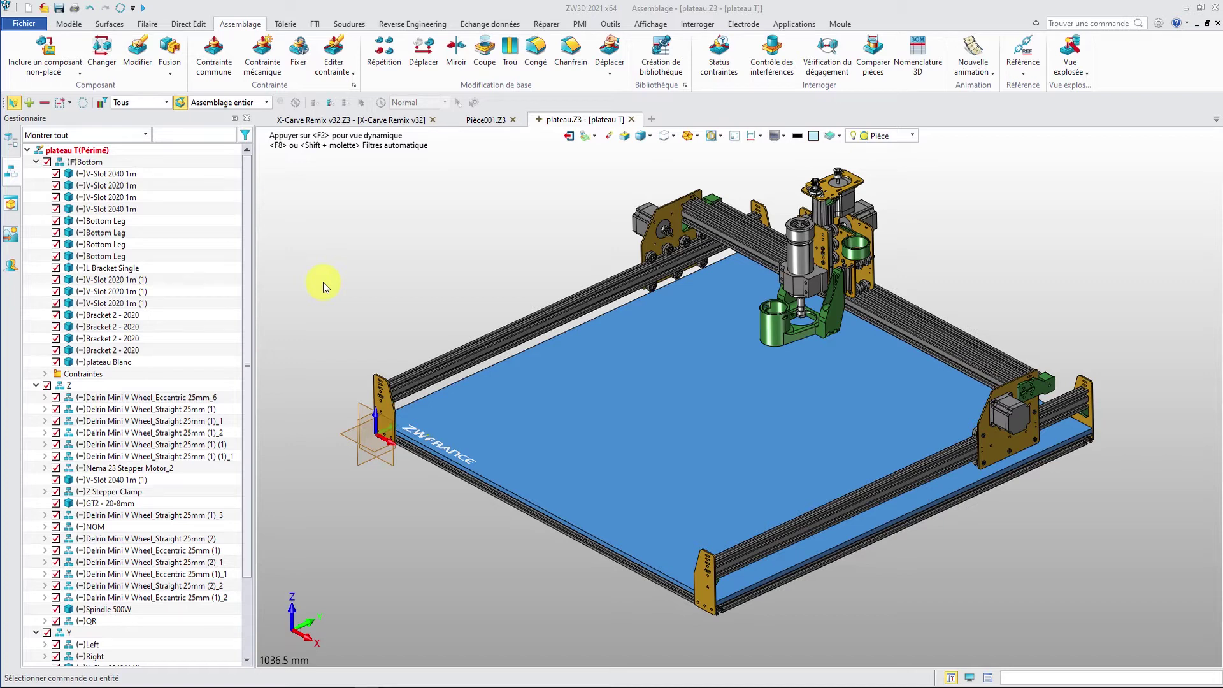
Include GRAISSE from plateau.Z3 as an unplaced component of plateau T and collapse the whole assembly tree
left_click(63, 70)
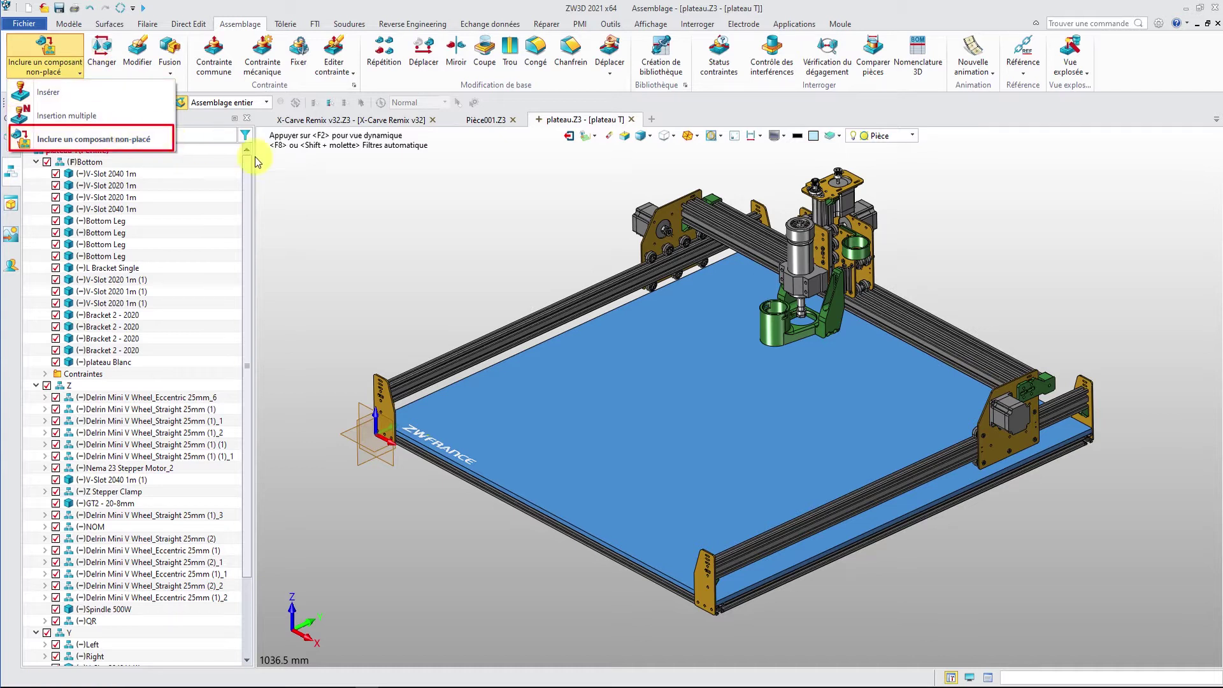
left_click(136, 139)
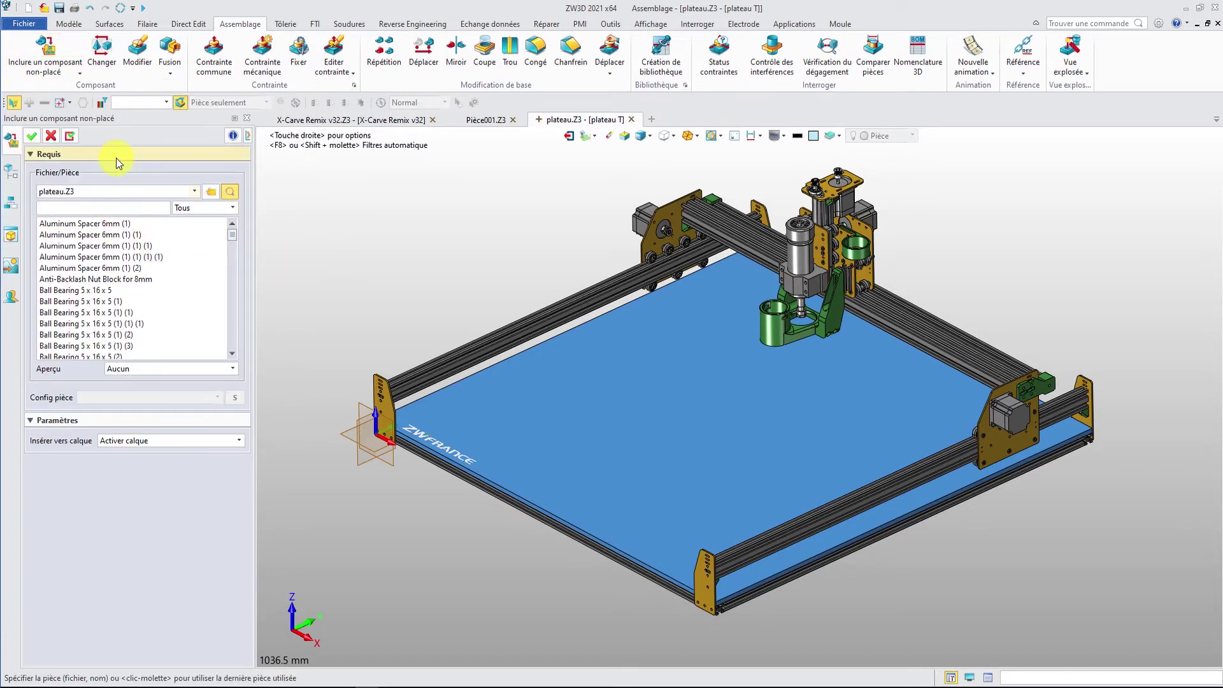
type("GRAI")
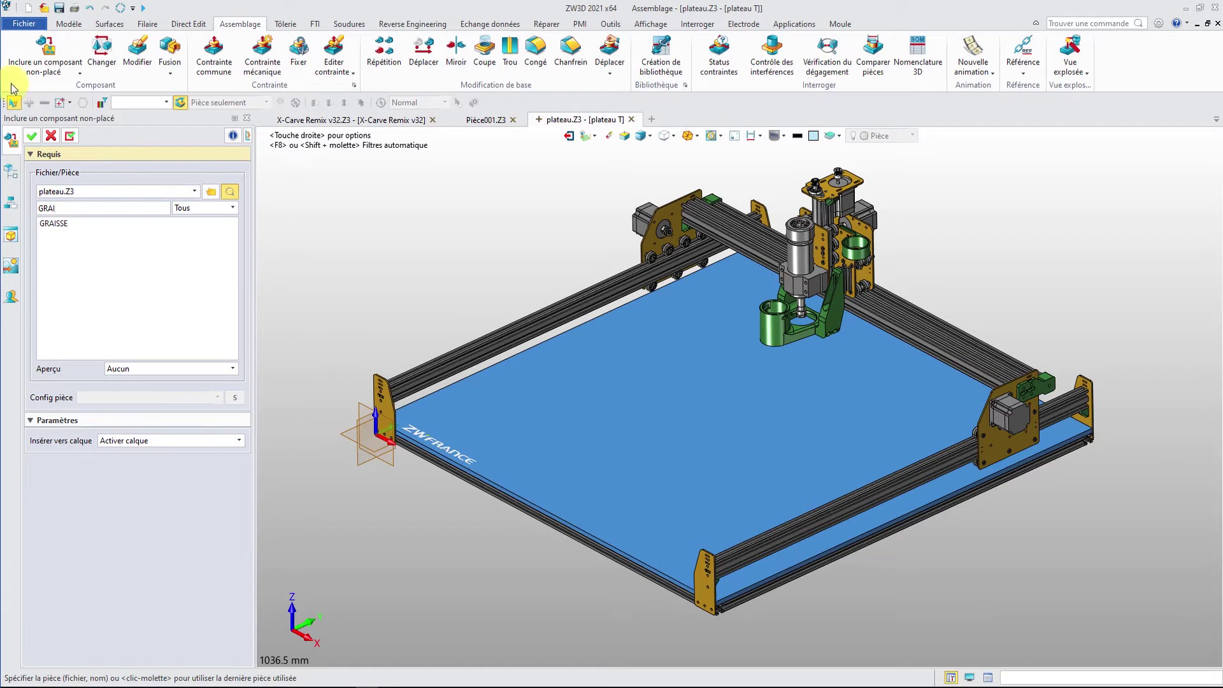
left_click(67, 224)
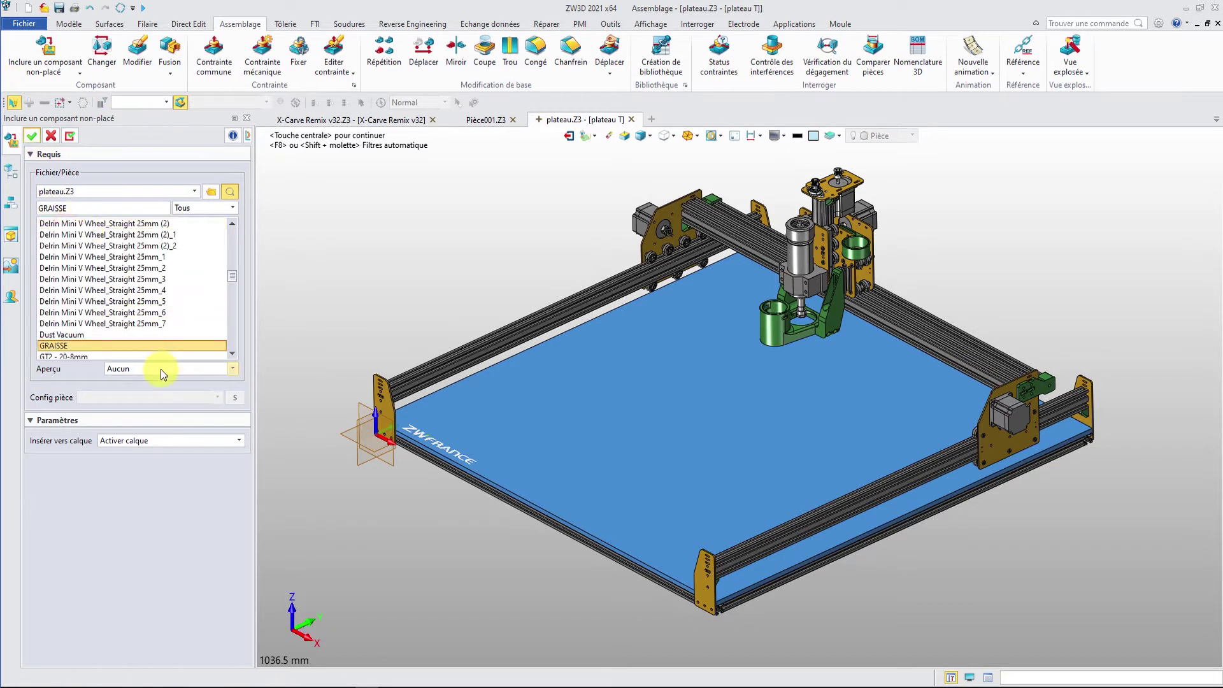
left_click(31, 136)
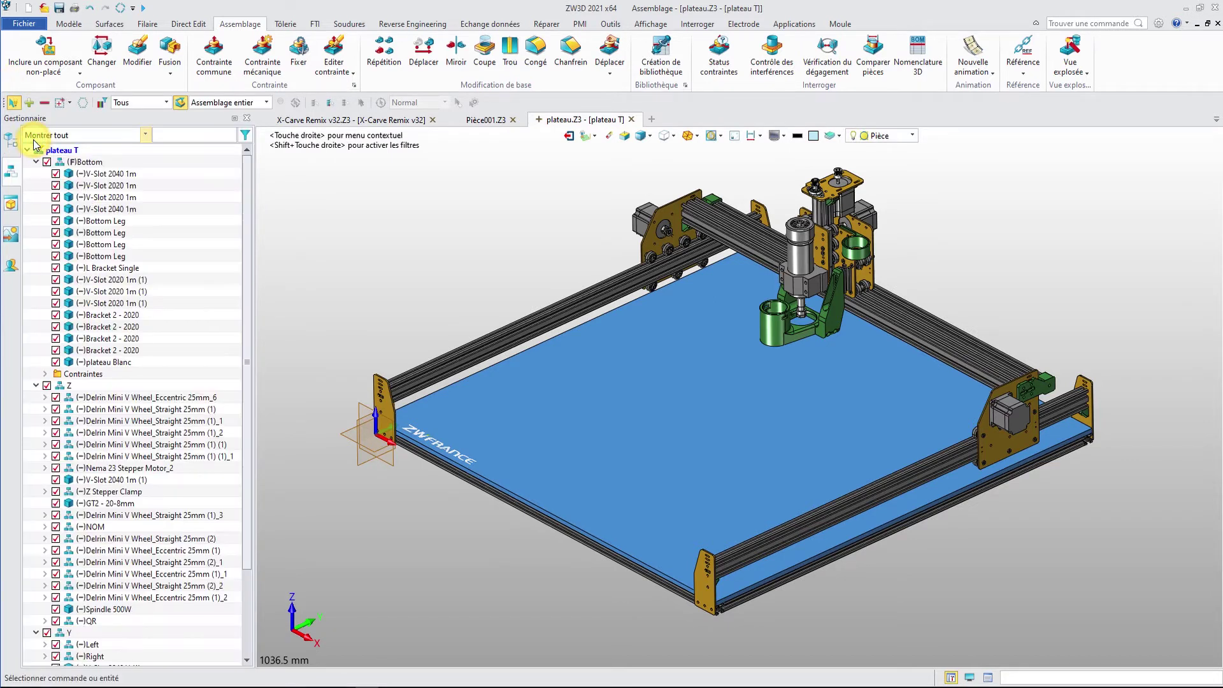
right_click(202, 214)
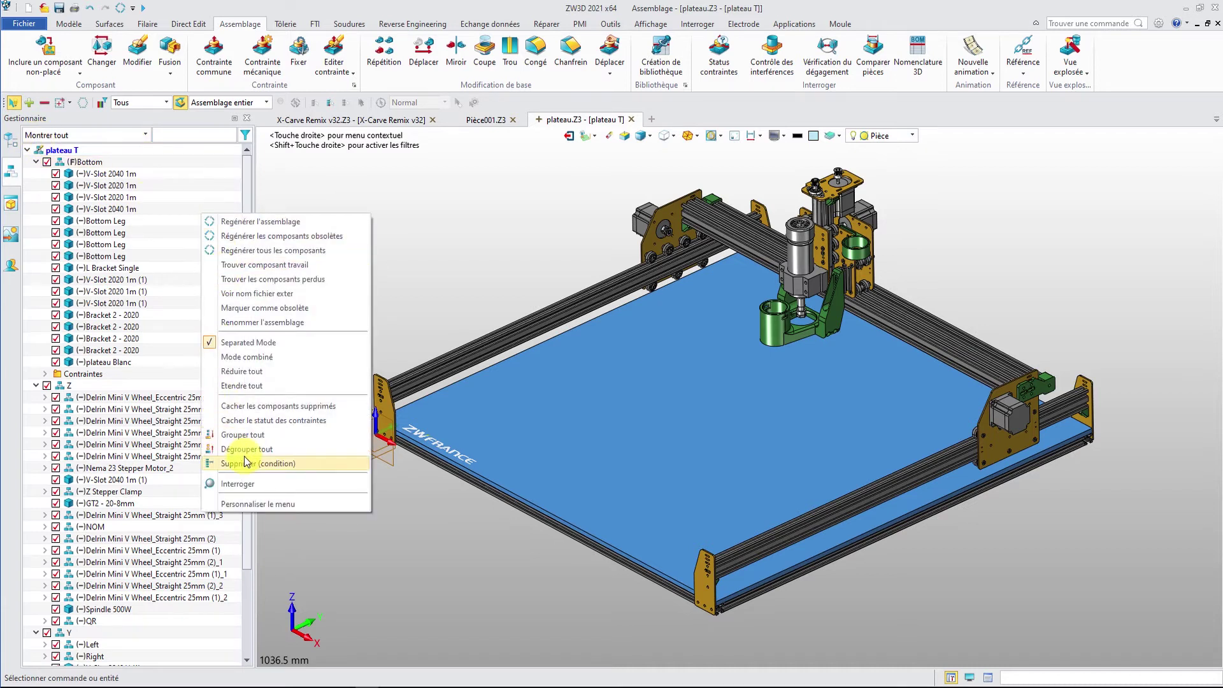
left_click(259, 373)
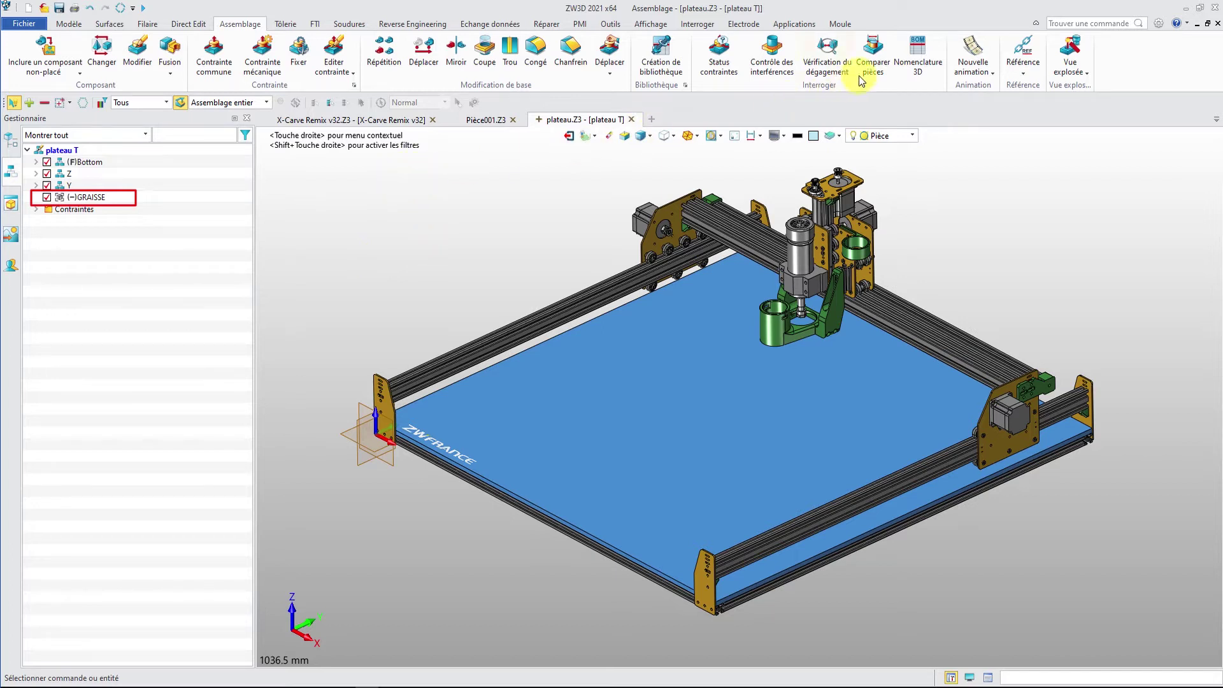
Create the indented 3D bill of materials for the assembly, check its GRAISSE row, and apply it
left_click(911, 63)
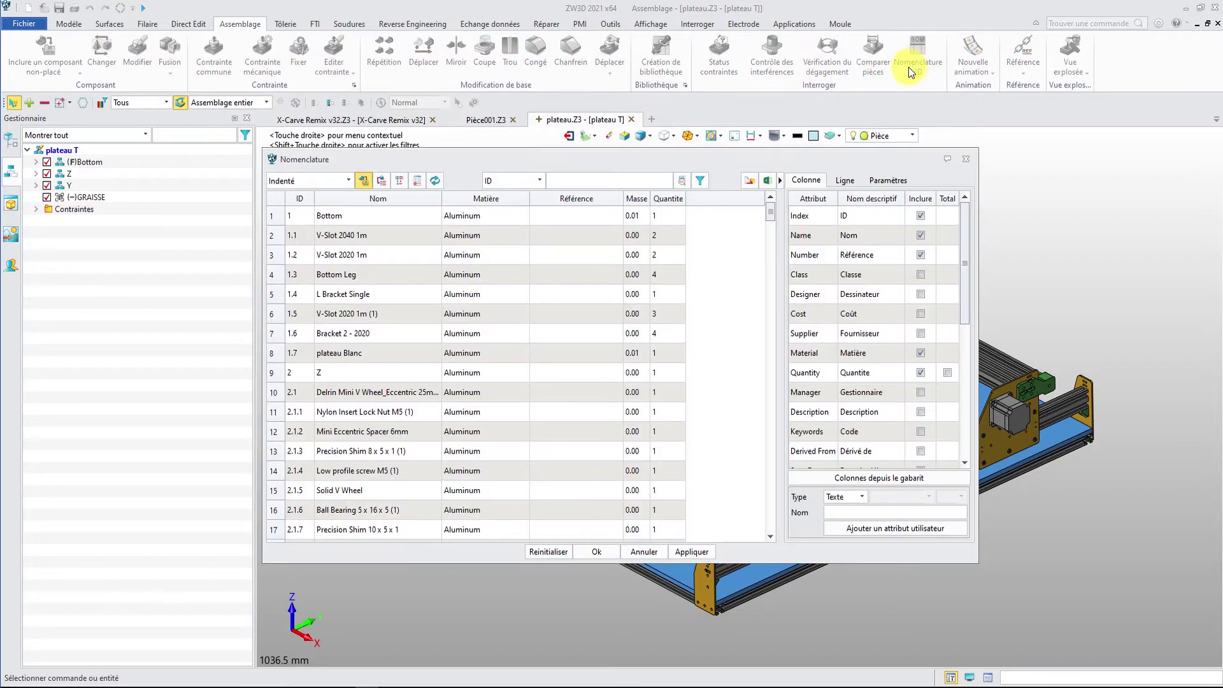
left_click_drag(771, 206, 799, 518)
scroll(769, 507, "down", 2)
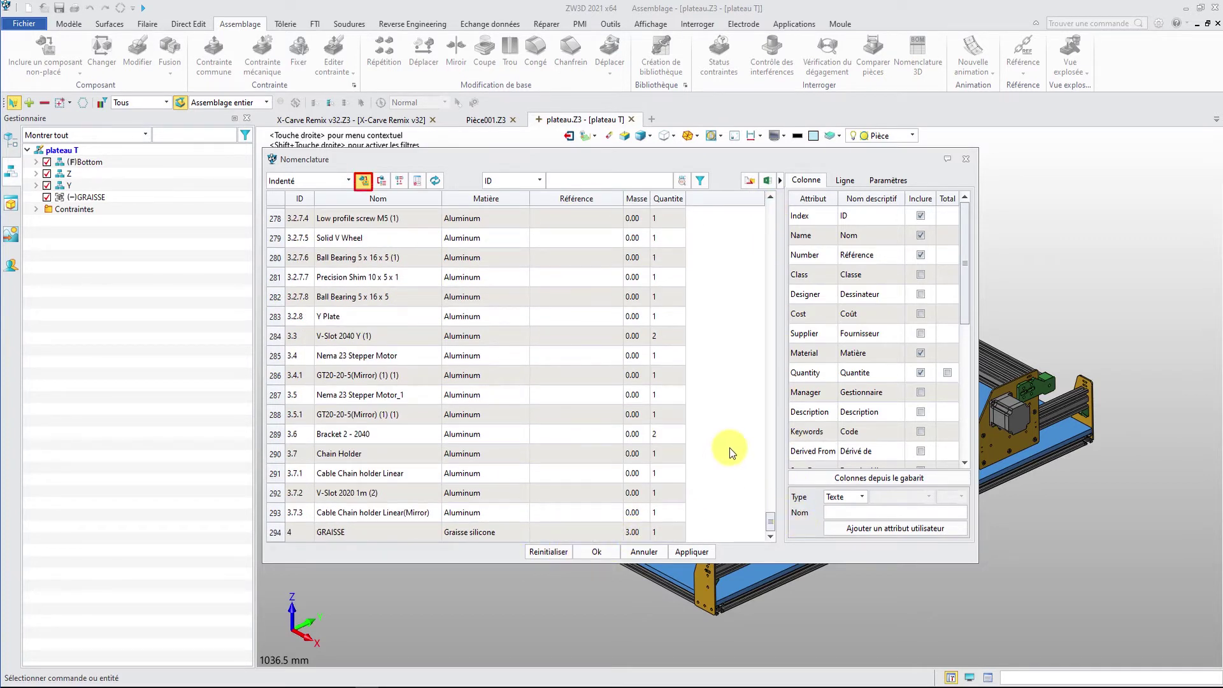
left_click(363, 181)
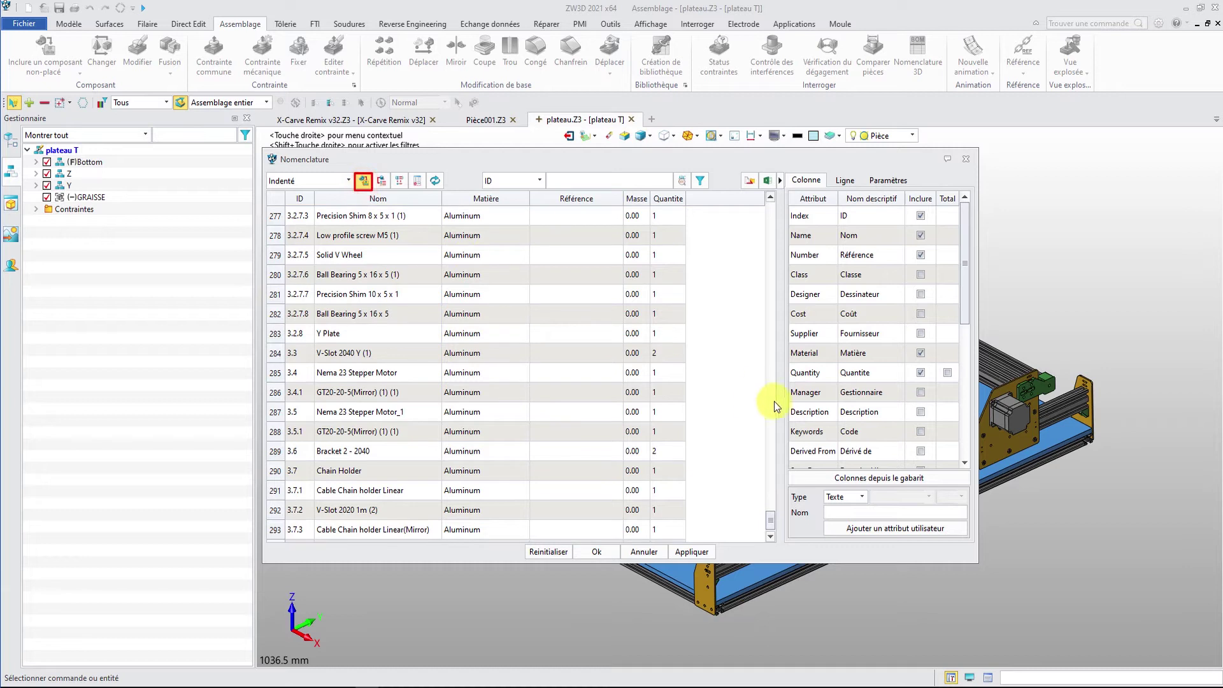
scroll(767, 529, "down", 1)
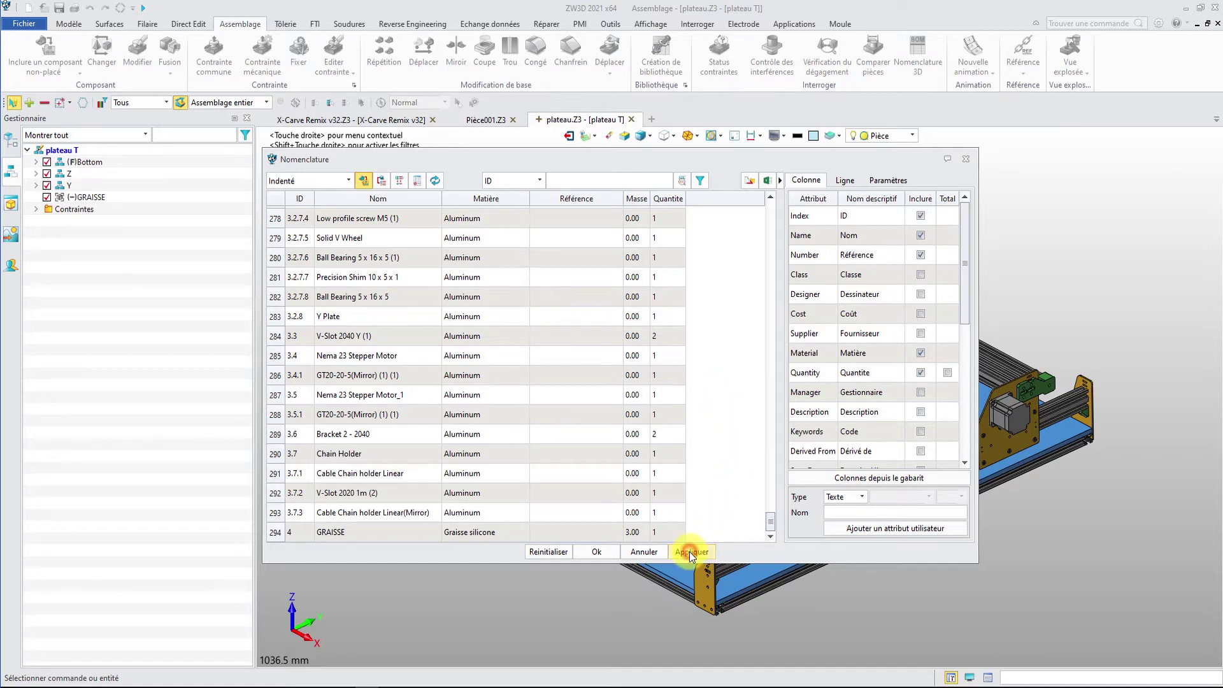
left_click(596, 552)
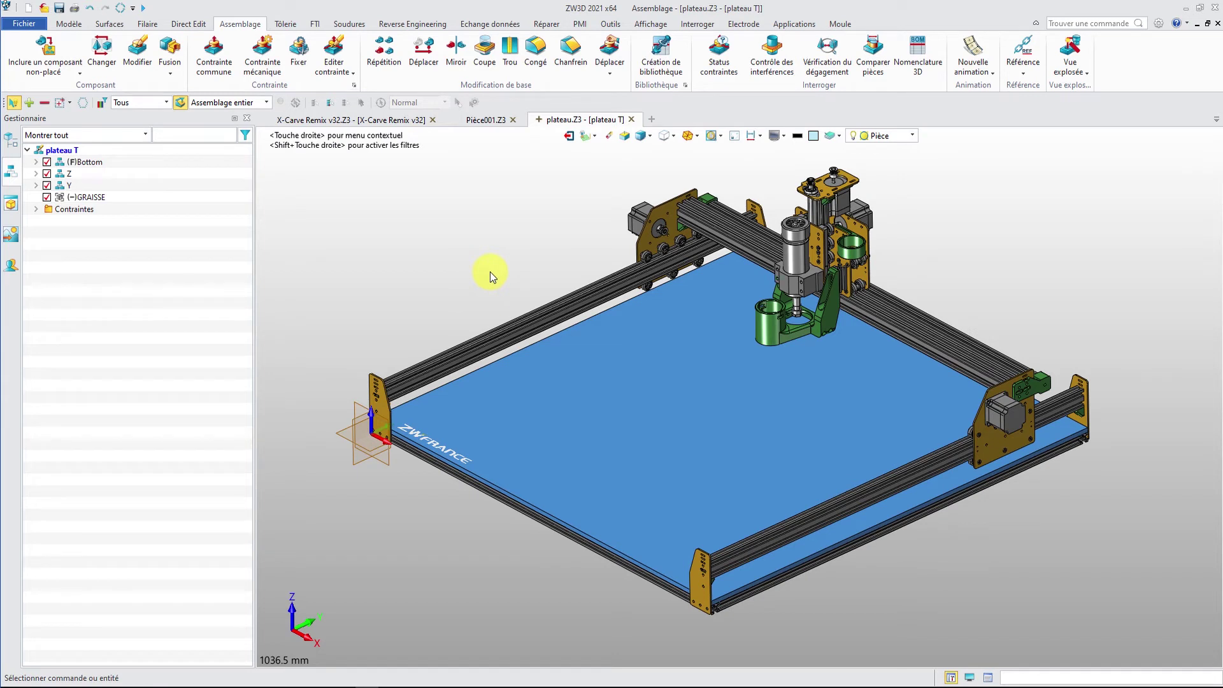
Open the Z sub-assembly on its own for editing and orient it to show the spindle and vacuum mount
right_click(72, 182)
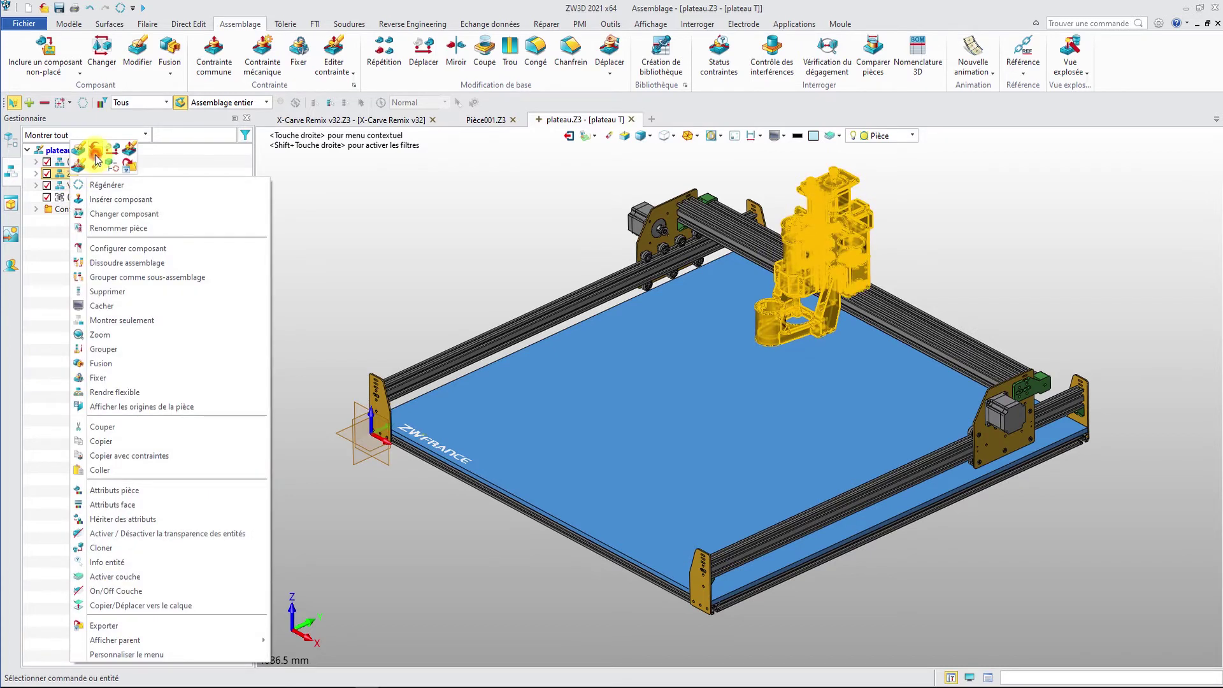
left_click(95, 157)
middle_click_drag(469, 308, 621, 301)
middle_click_drag(789, 402, 724, 371)
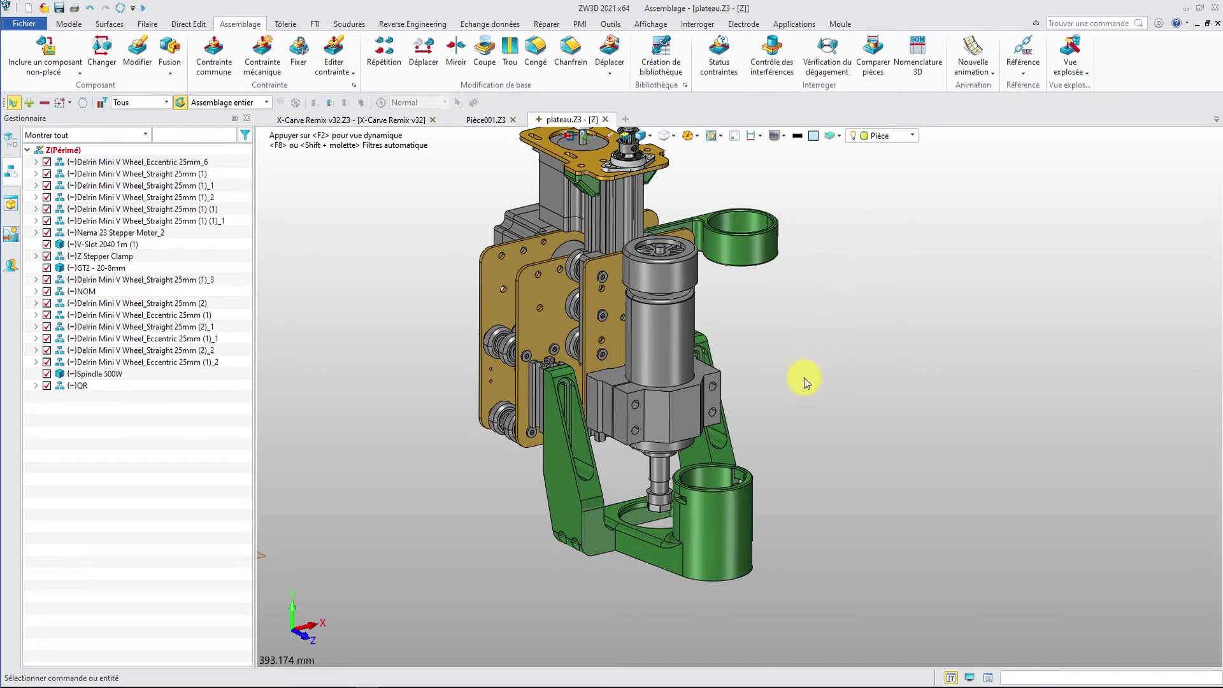
Run a clearance check with an 8 mm limit between the spindle mount sub-assembly and the NOM sub-assembly
left_click(827, 51)
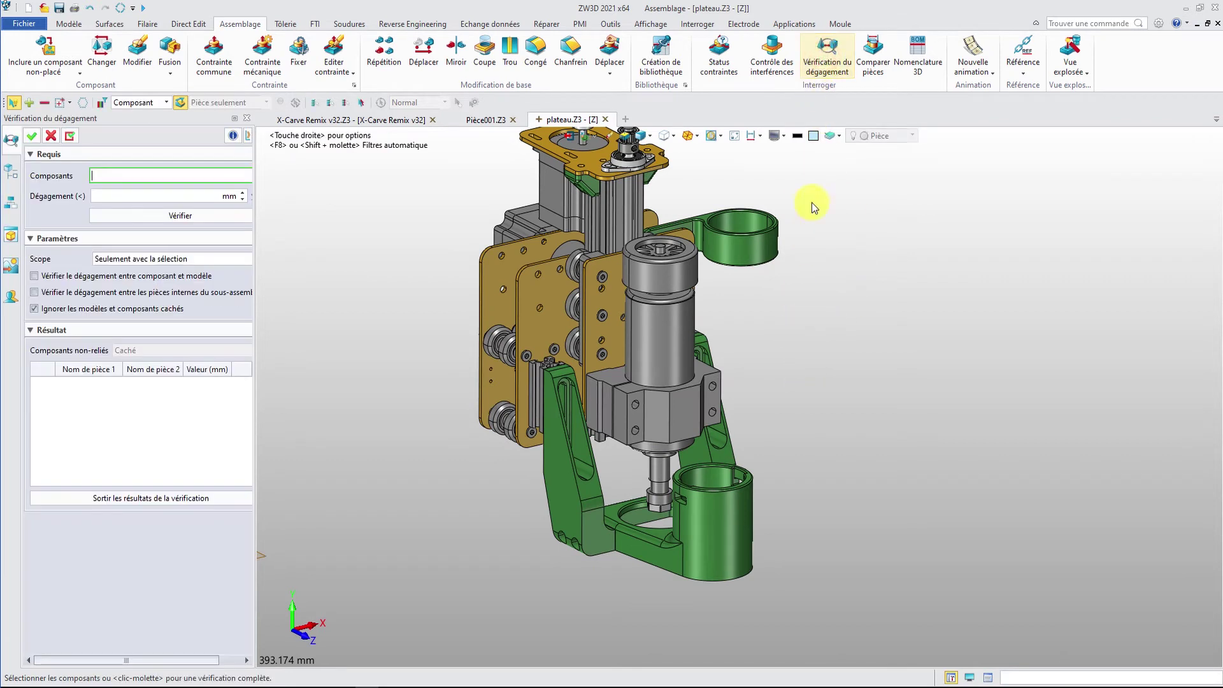
left_click(634, 426)
left_click(569, 493)
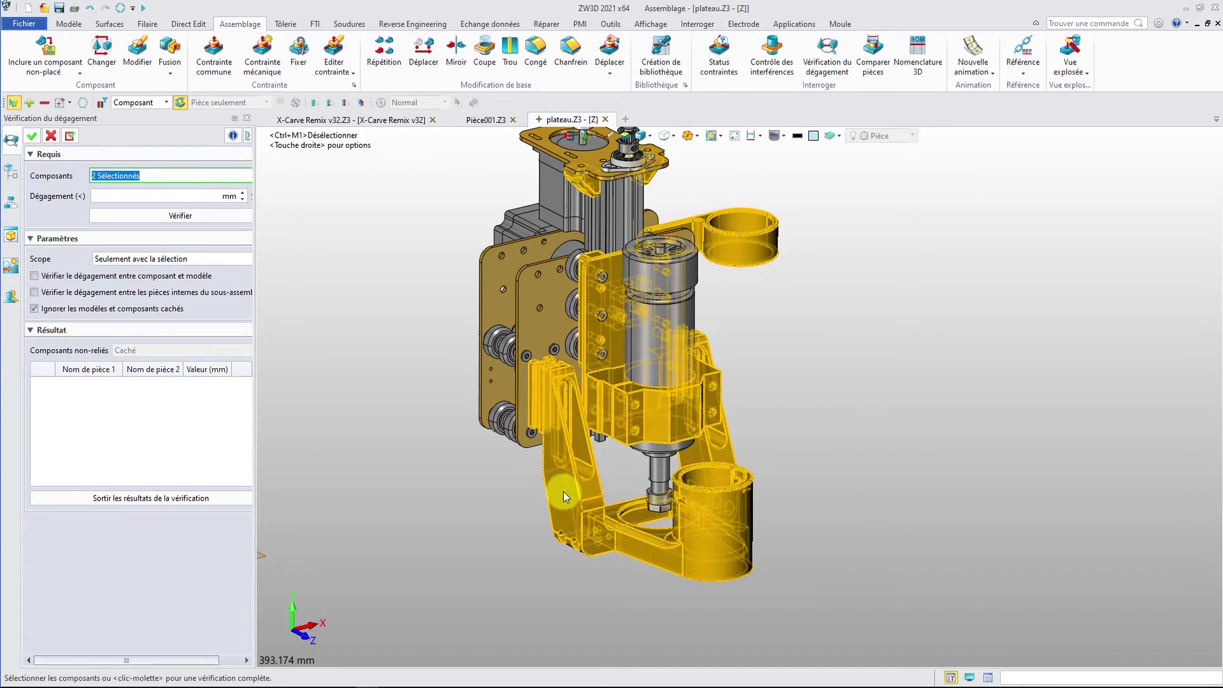
left_click(124, 195)
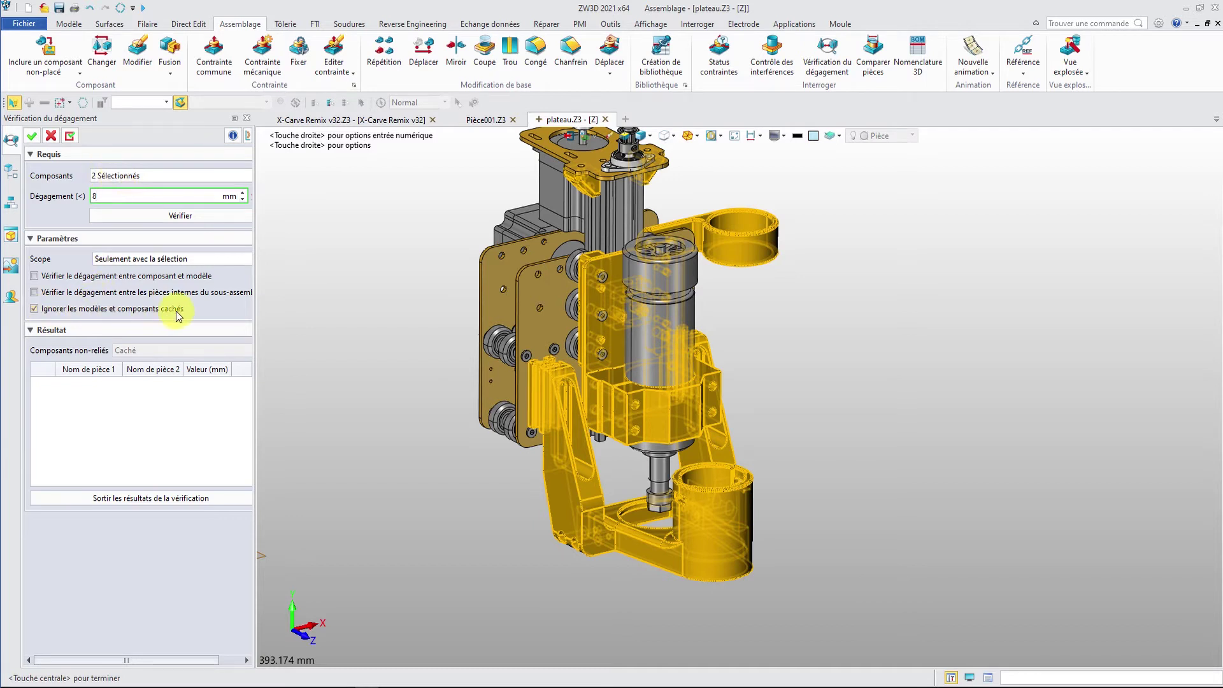
left_click(170, 215)
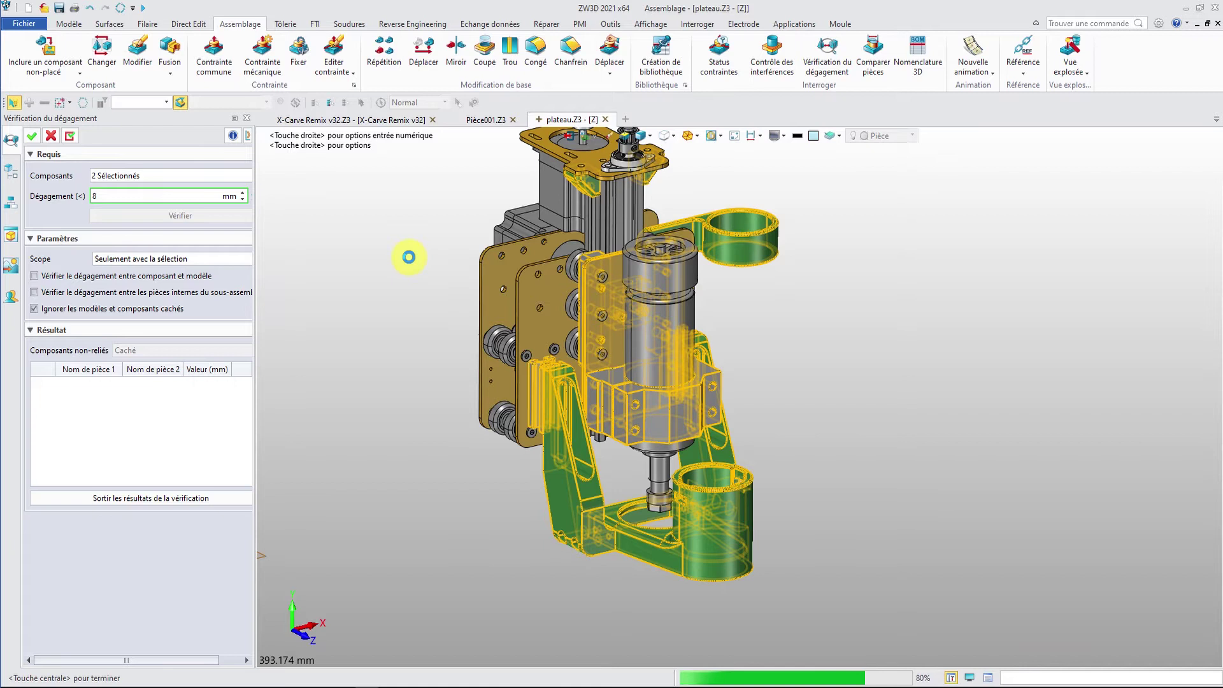
Inspect the clearance between plaque and Dust Vacuum, and display the unrelated components as shaded (Ombrage)
scroll(578, 280, "down", 10)
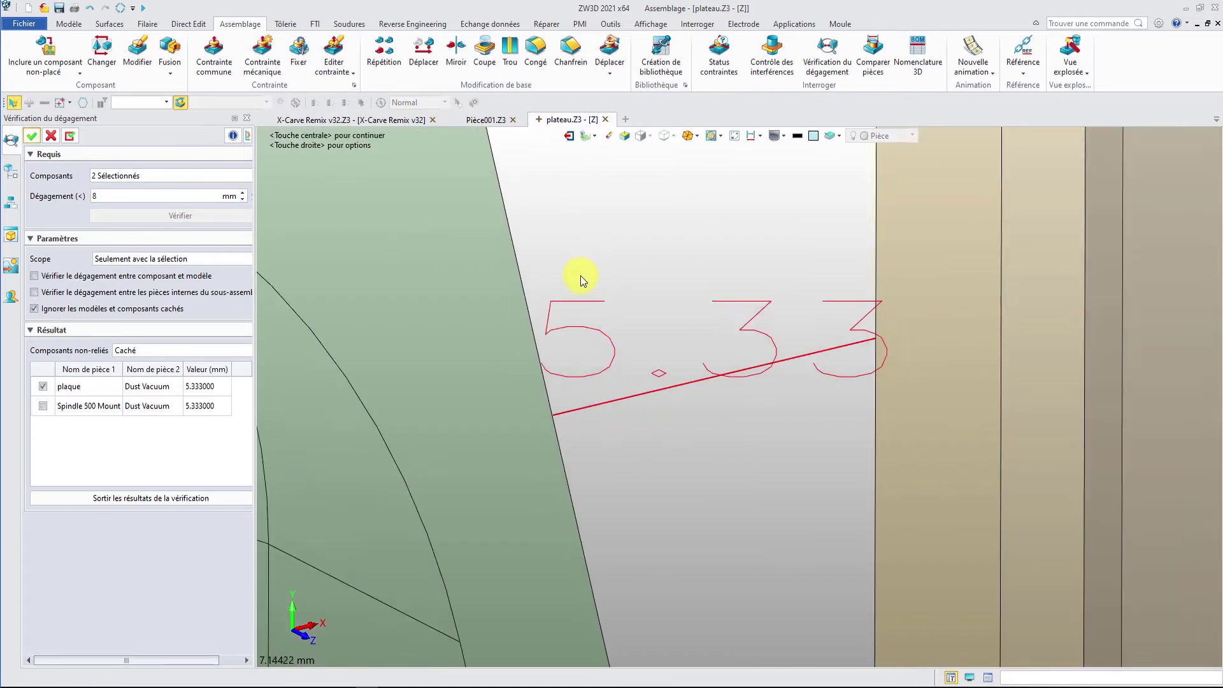
scroll(578, 291, "down", 3)
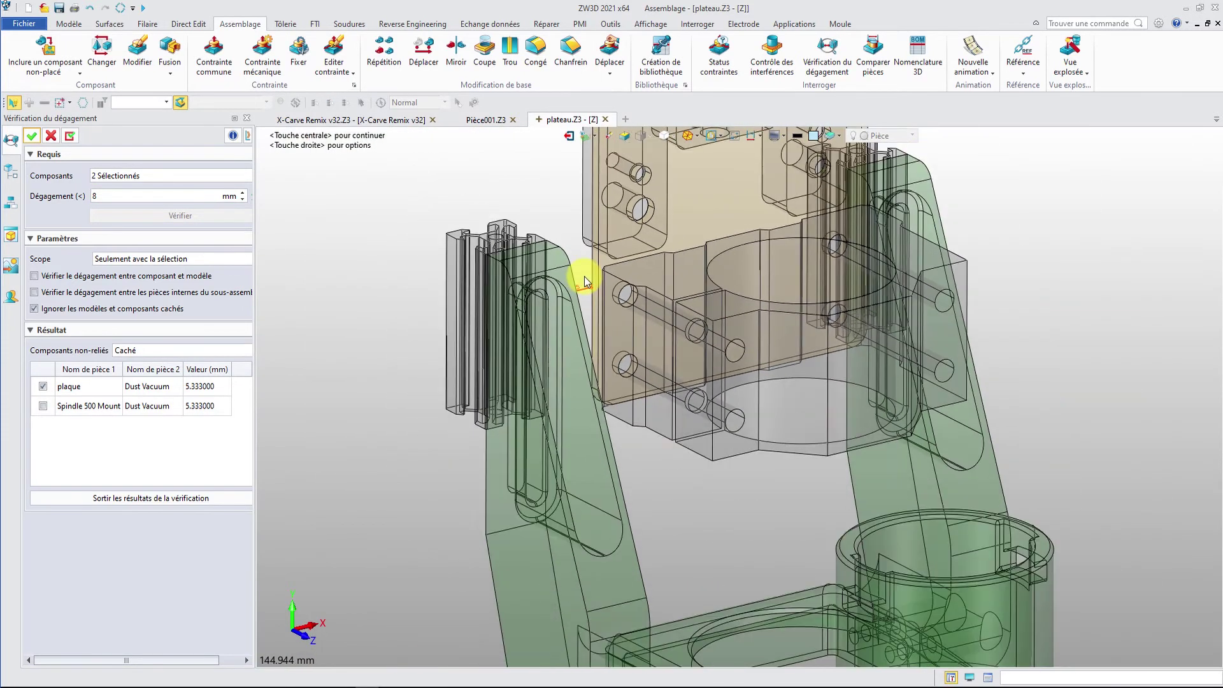
right_click_drag(576, 283, 587, 290)
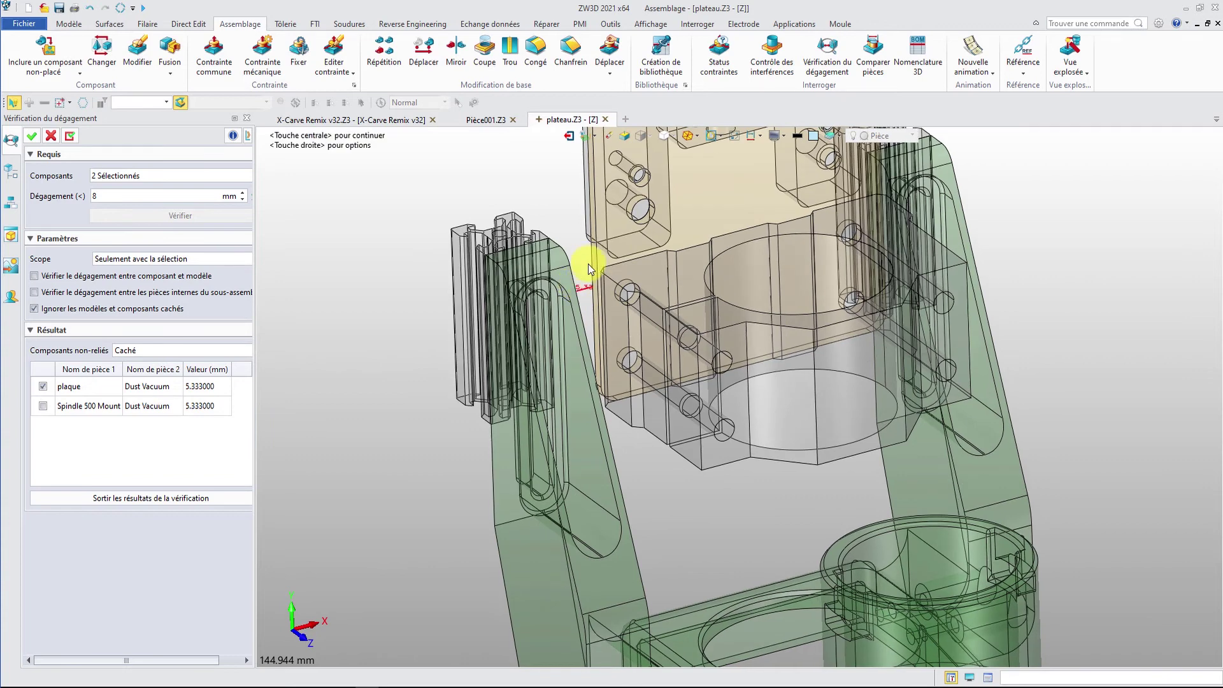
scroll(590, 284, "up", 2)
scroll(585, 298, "down", 4)
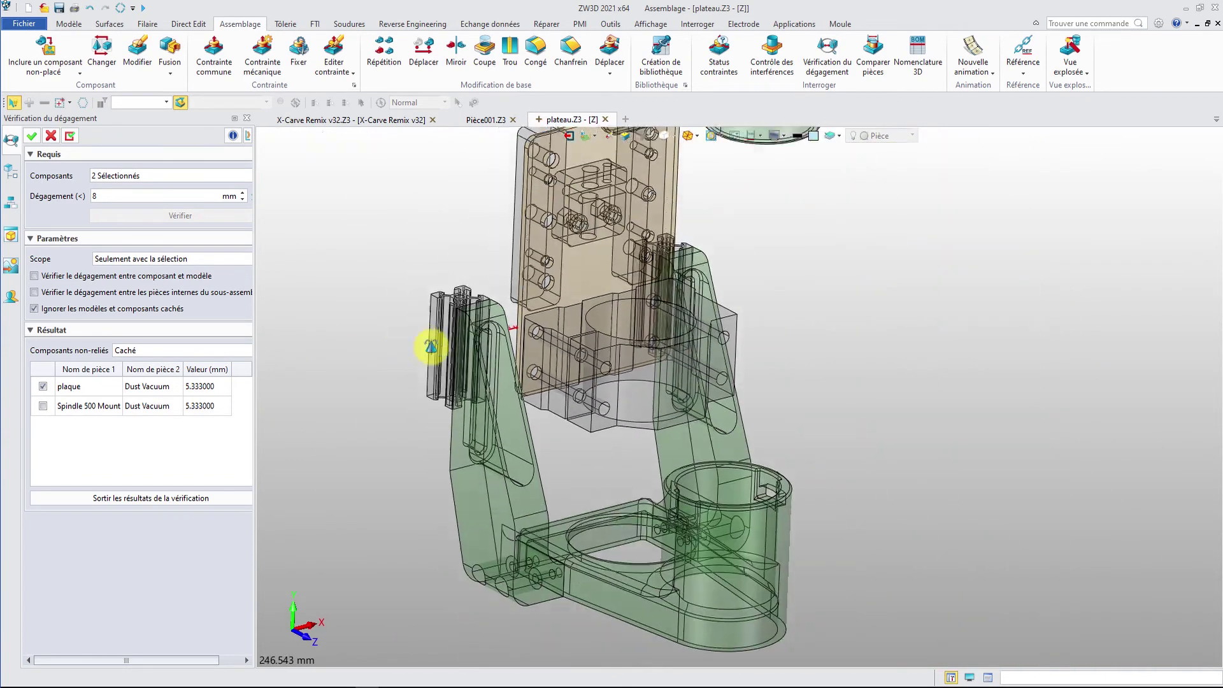
scroll(439, 312, "down", 2)
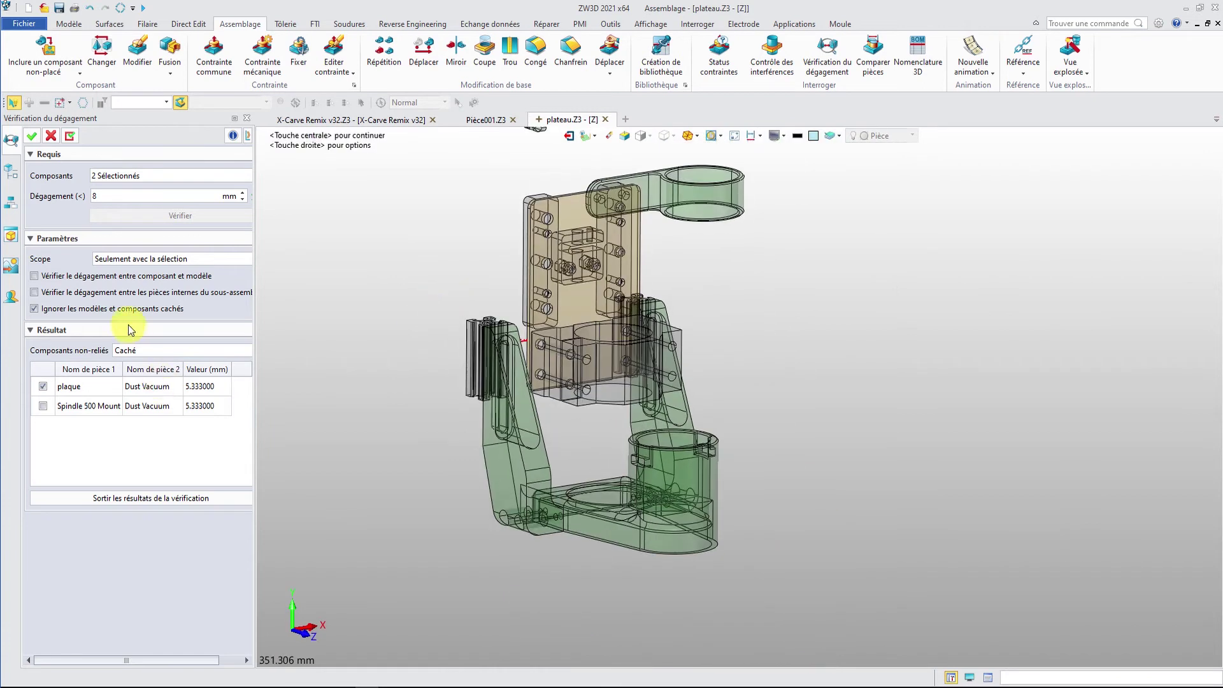
left_click(134, 359)
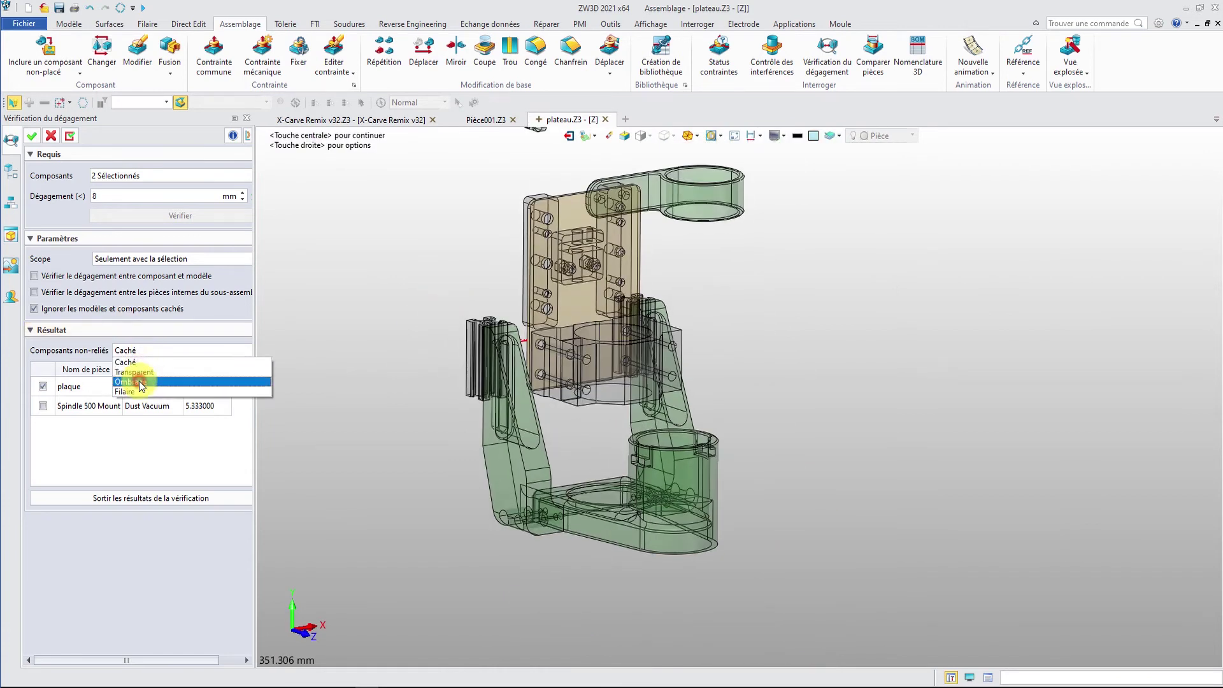
left_click(139, 381)
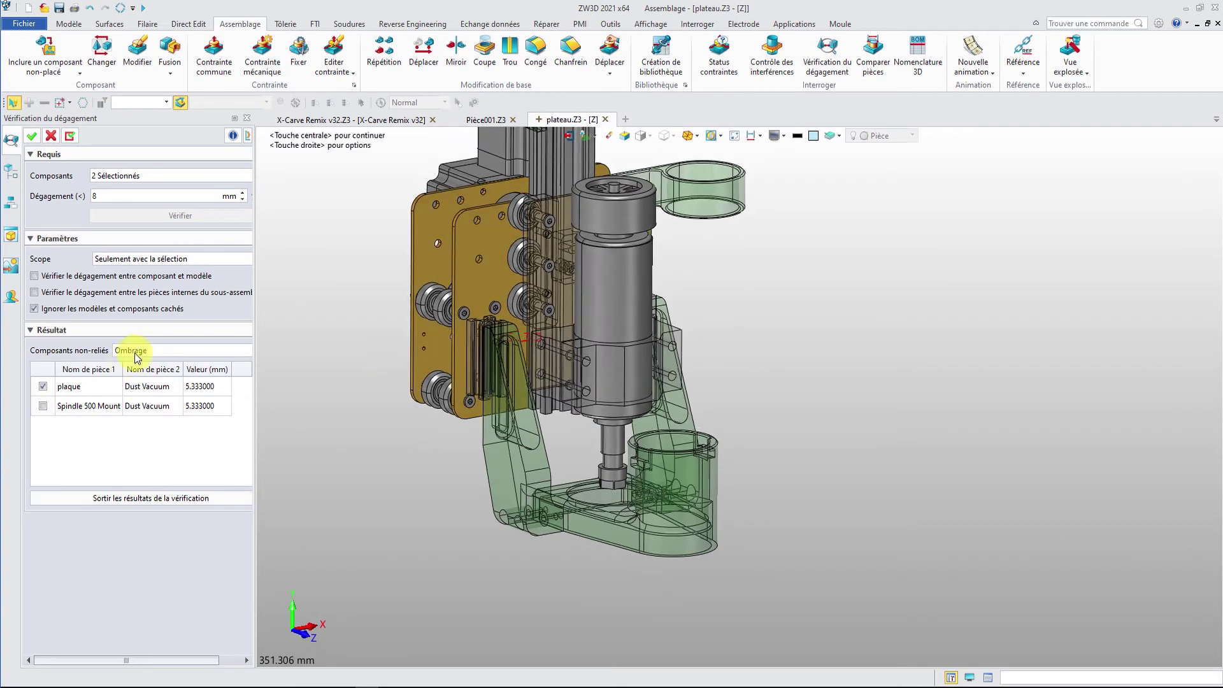
Set the unrelated components to Caché, inspect the clearance between plaque and Dust Vacuum up close, and finish the check
left_click(142, 351)
left_click(139, 389)
left_click(148, 351)
left_click(147, 361)
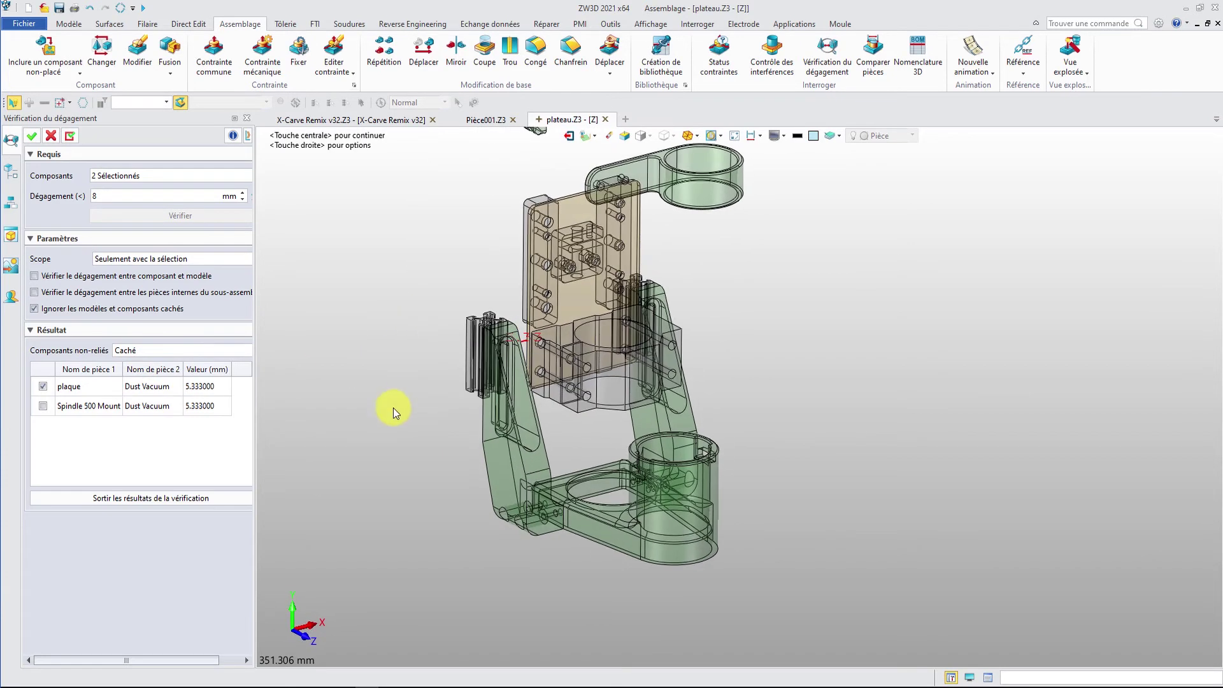
scroll(525, 348, "up", 3)
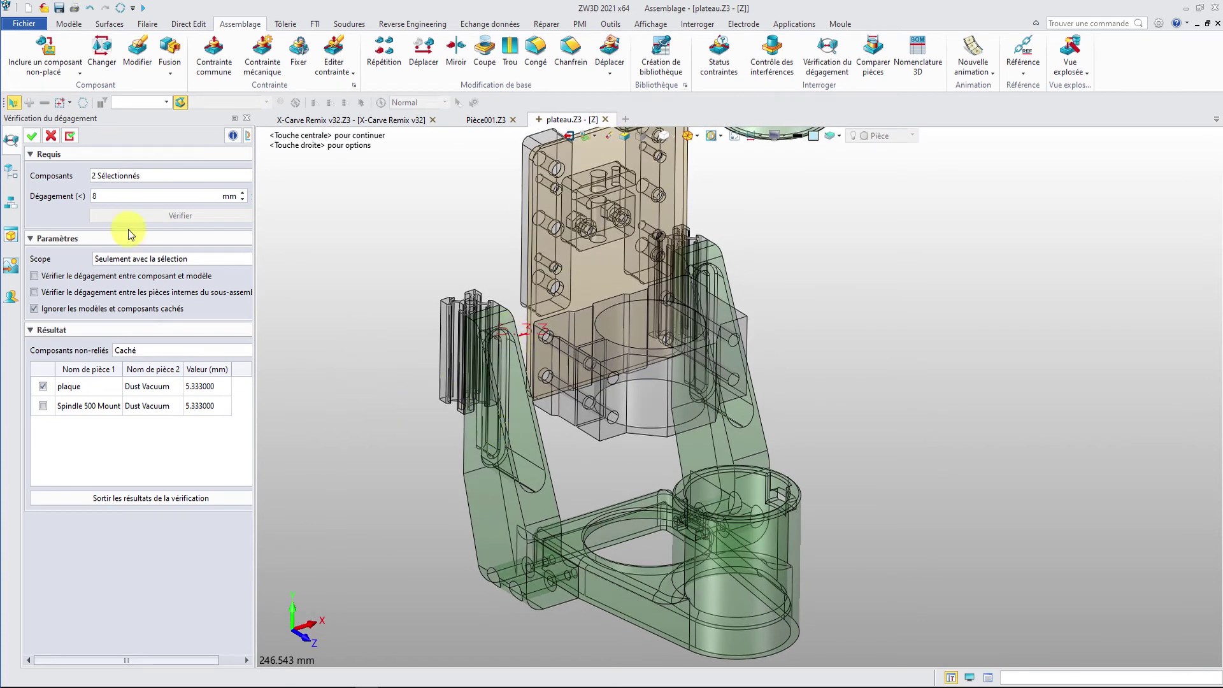
left_click(31, 135)
Go from the Z sub-assembly back to its parent assembly, plateau T
scroll(416, 411, "down", 4)
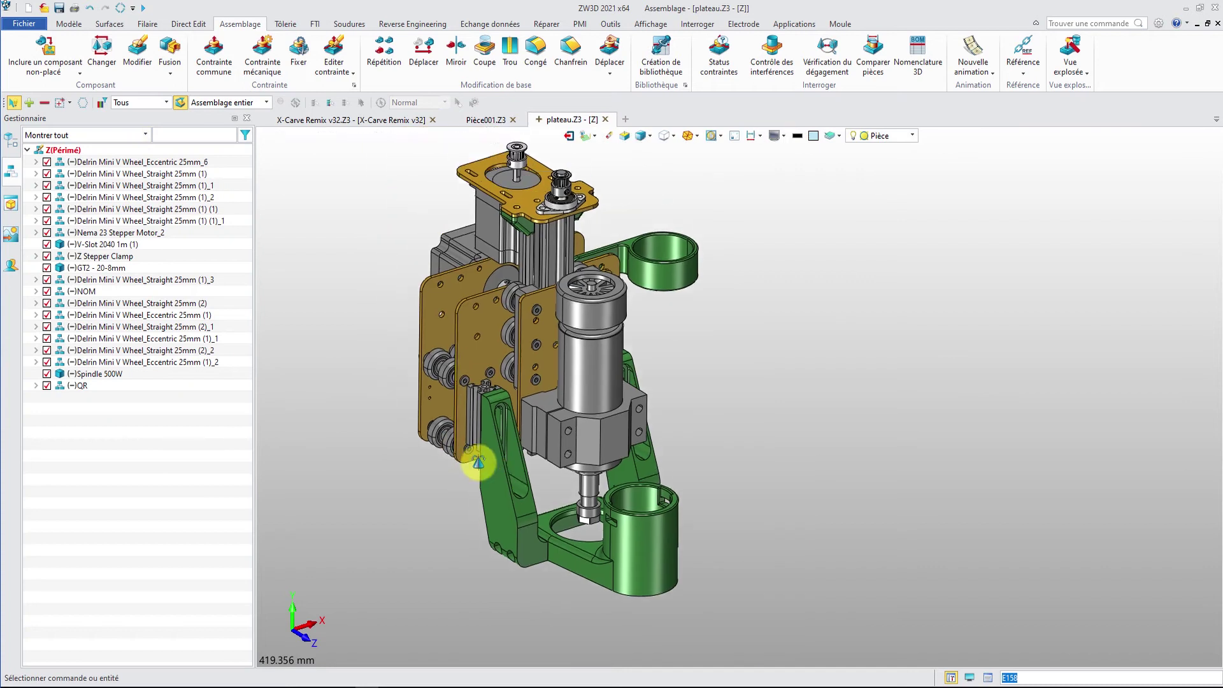
scroll(491, 453, "down", 3)
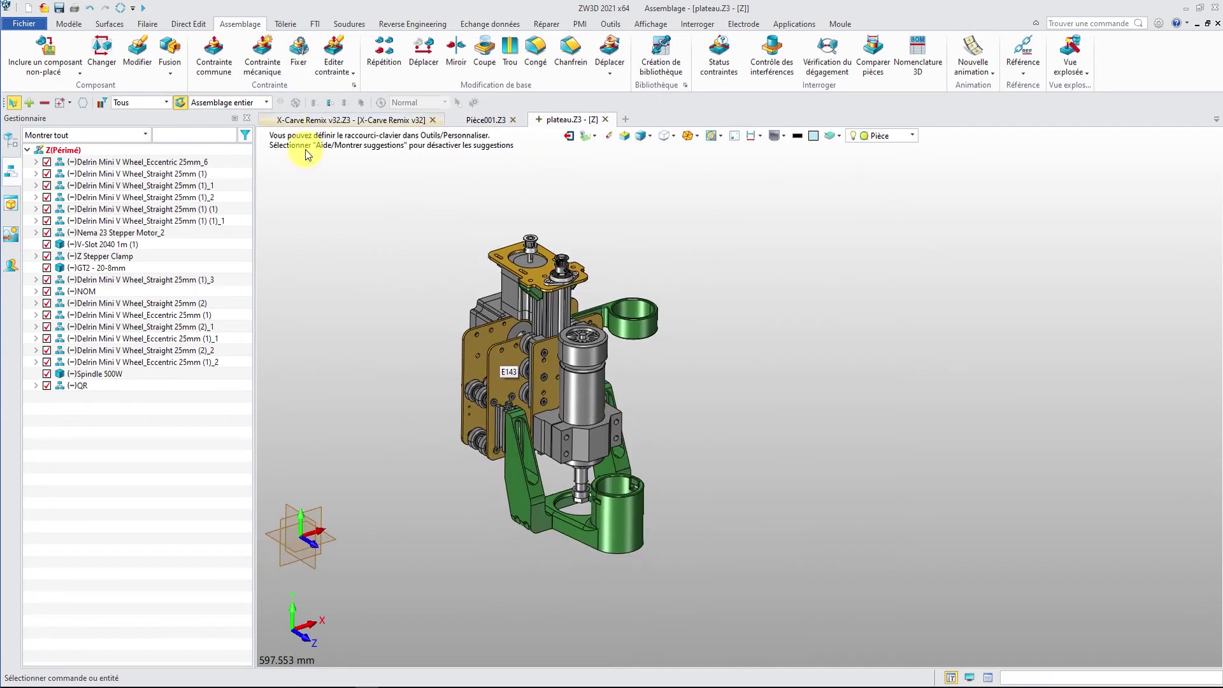
right_click(86, 151)
mouse_move(170, 244)
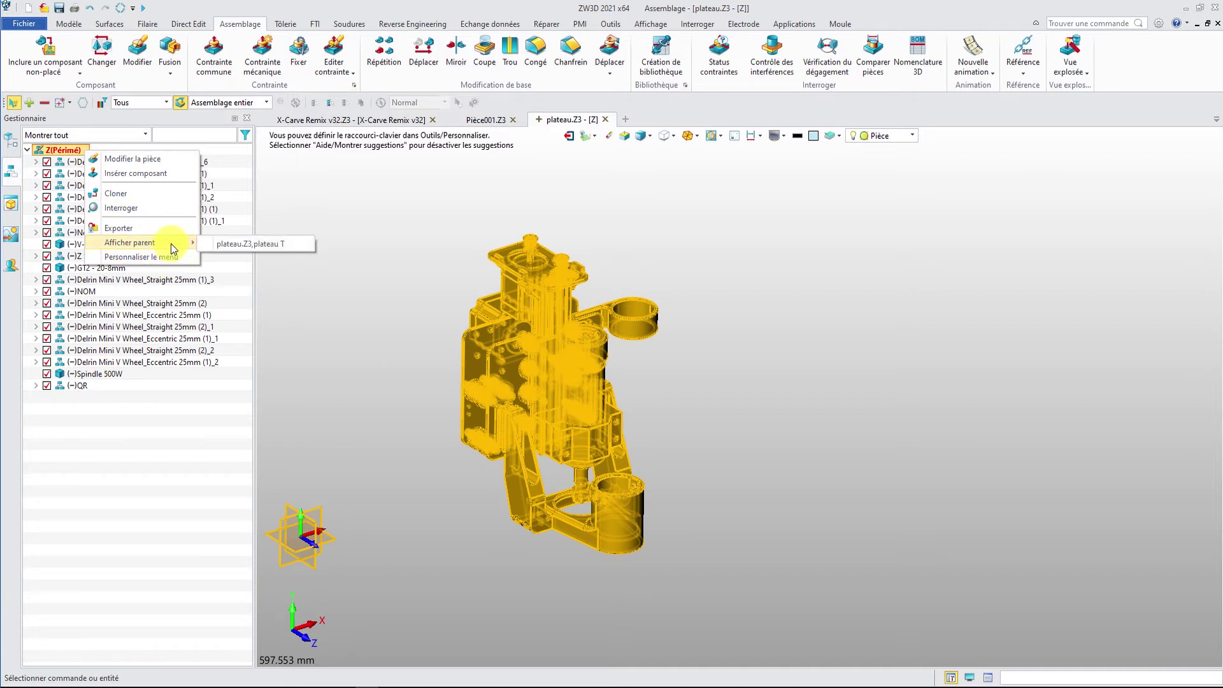
left_click(276, 246)
middle_click_drag(437, 284, 512, 331)
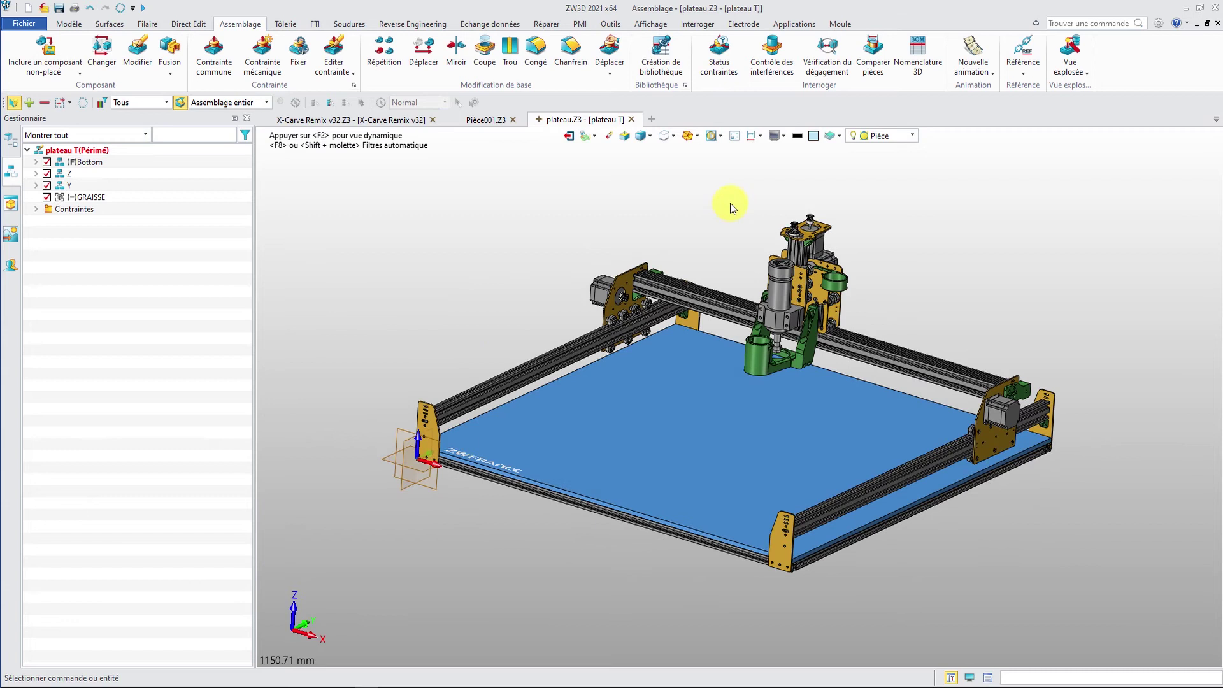
Review the indented 3D bill of materials of the whole assembly and close it
left_click(918, 56)
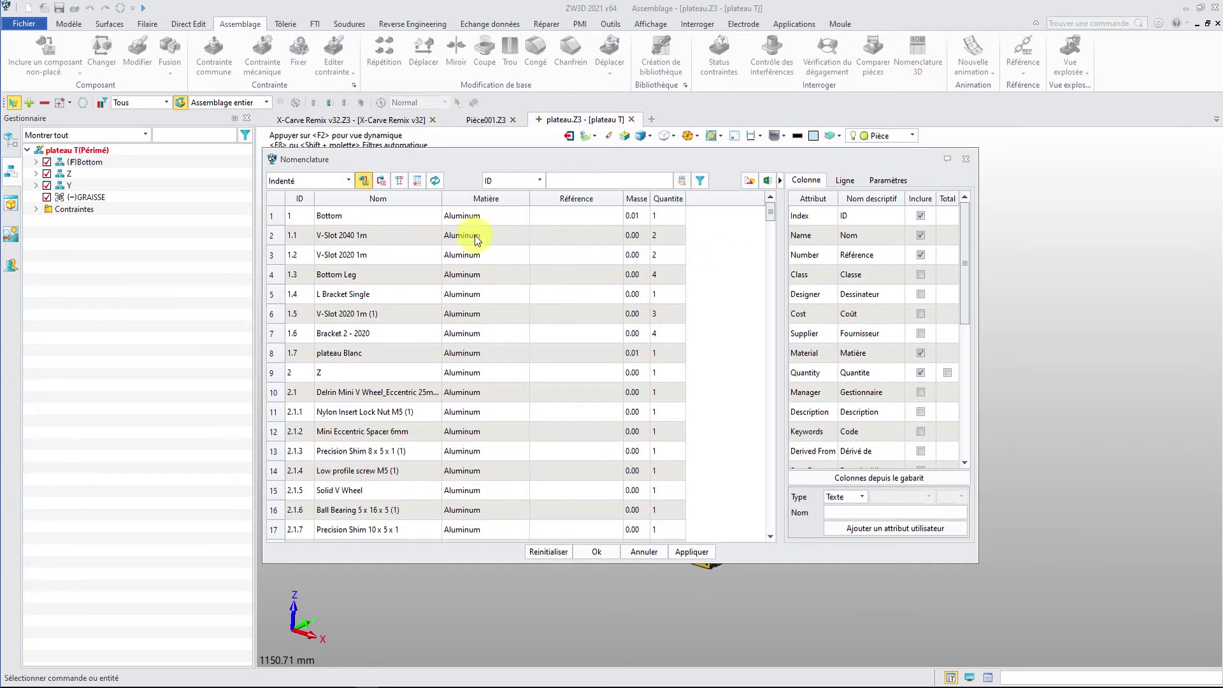
mouse_move(771, 216)
left_mouse_down()
mouse_move(755, 431)
mouse_move(760, 212)
left_mouse_up()
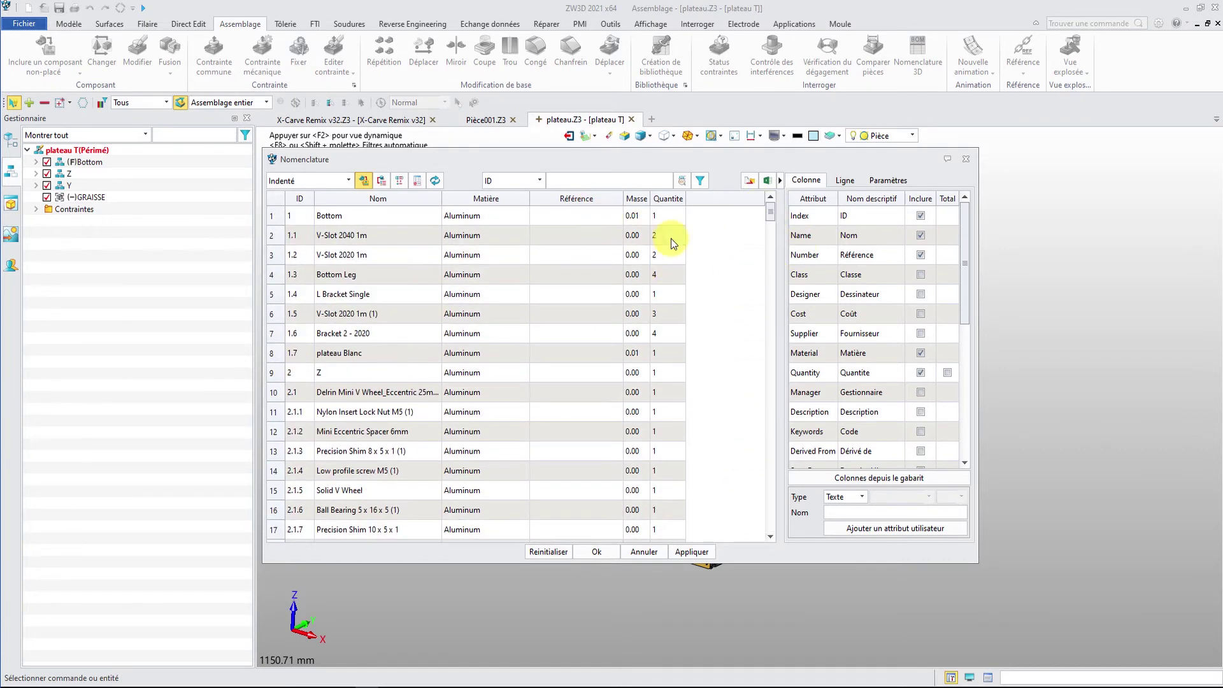
left_click(596, 553)
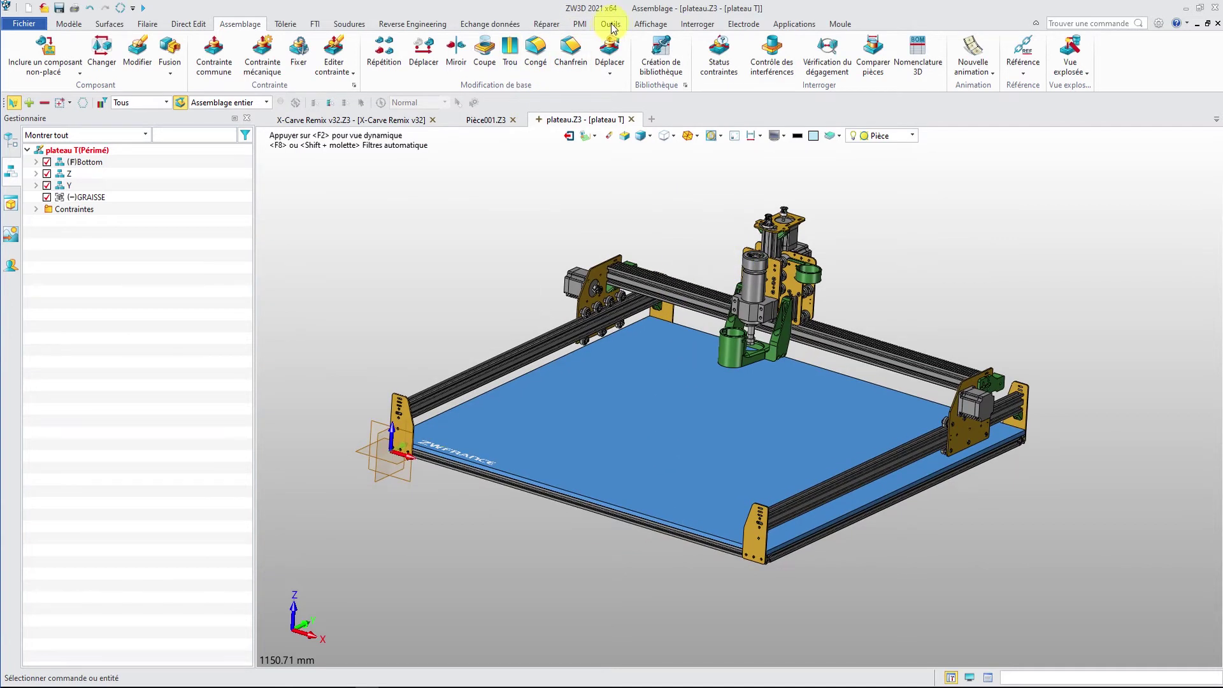
Start a batch attribute edit and select the four Bottom Leg plates at the frame's corners as objects to edit
left_click(612, 26)
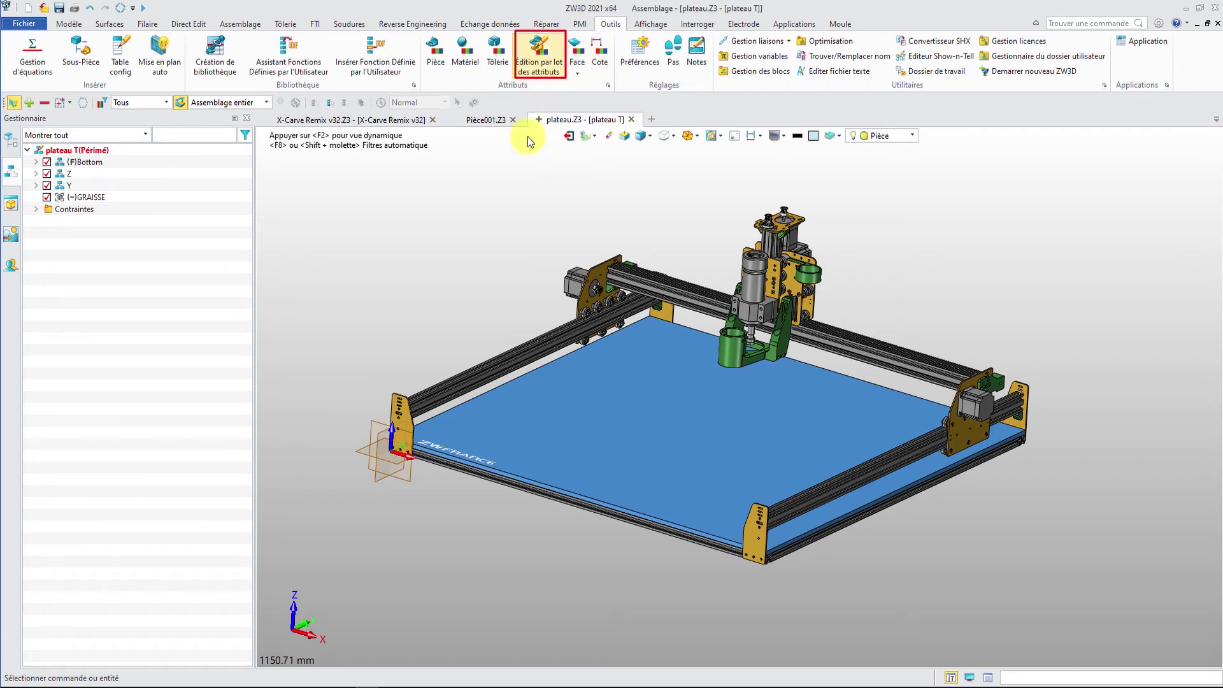
left_click(545, 69)
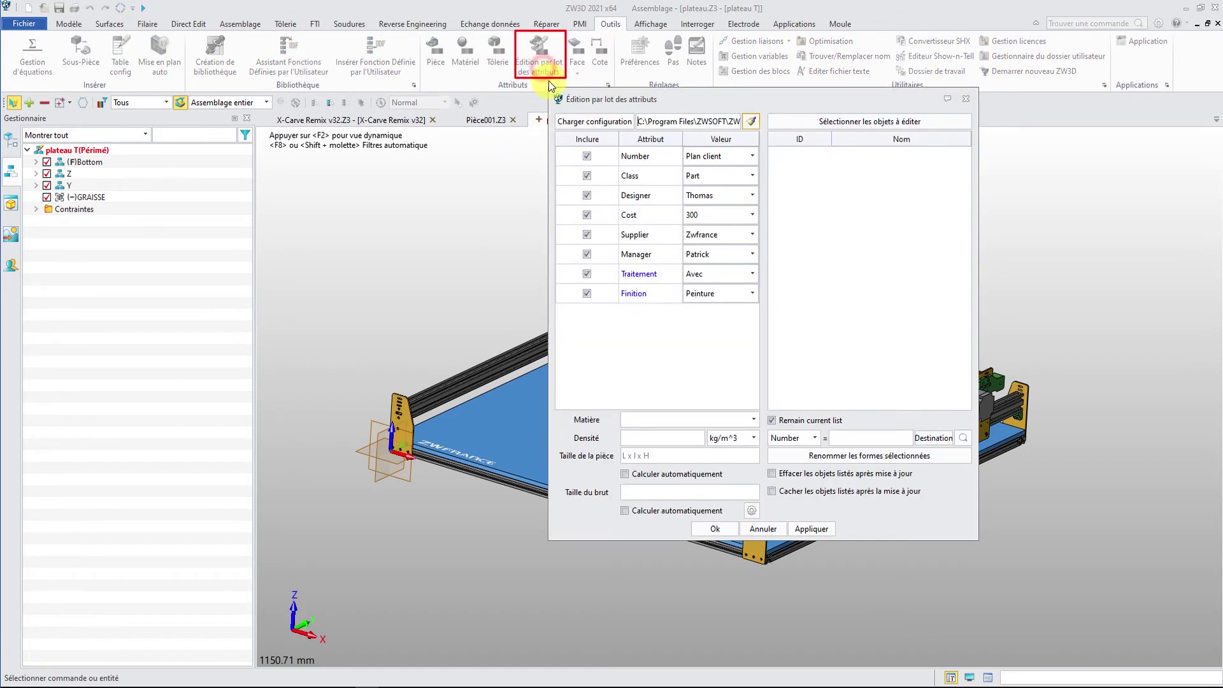
left_click_drag(811, 103, 993, 112)
middle_click_drag(517, 235, 408, 242)
left_click(1006, 134)
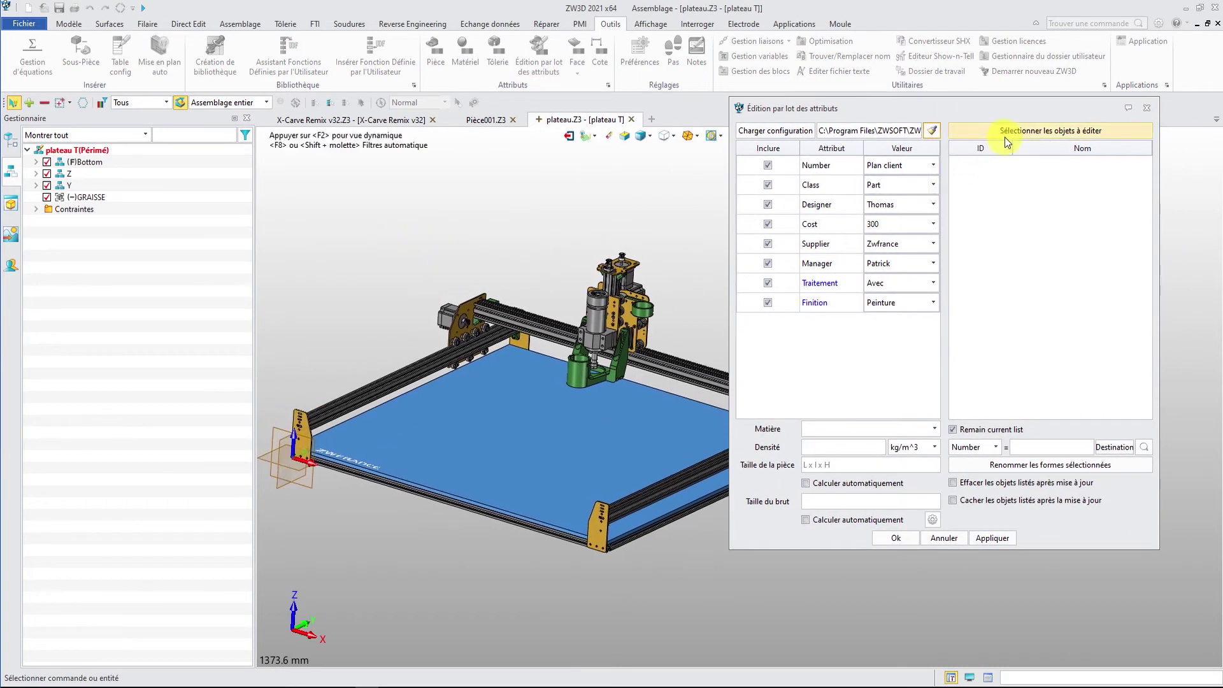
left_click(300, 435)
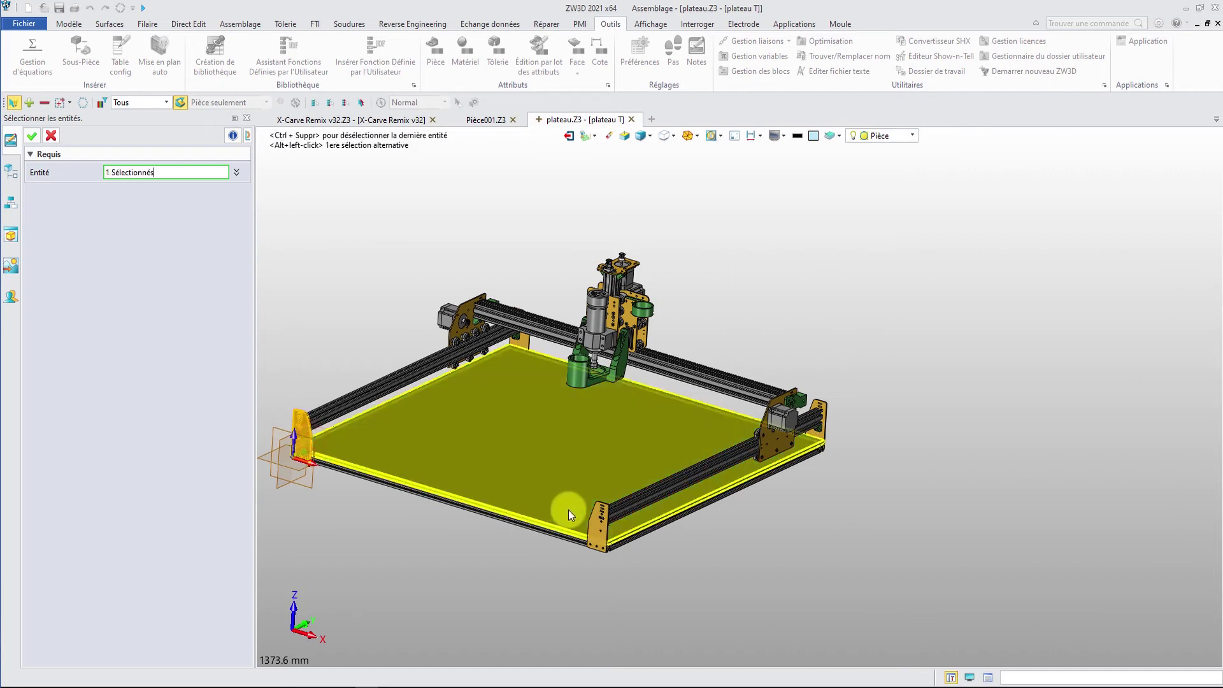
left_click(603, 526)
left_click(825, 434)
left_click(526, 343)
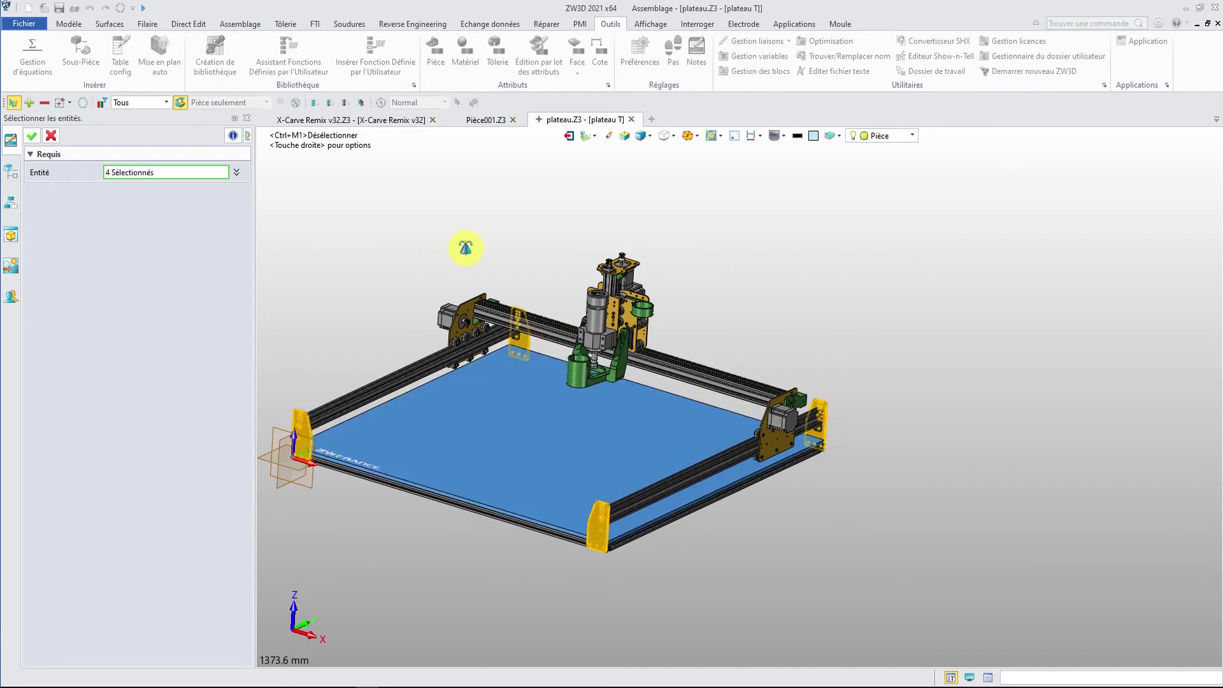
middle_click_drag(466, 245, 521, 214)
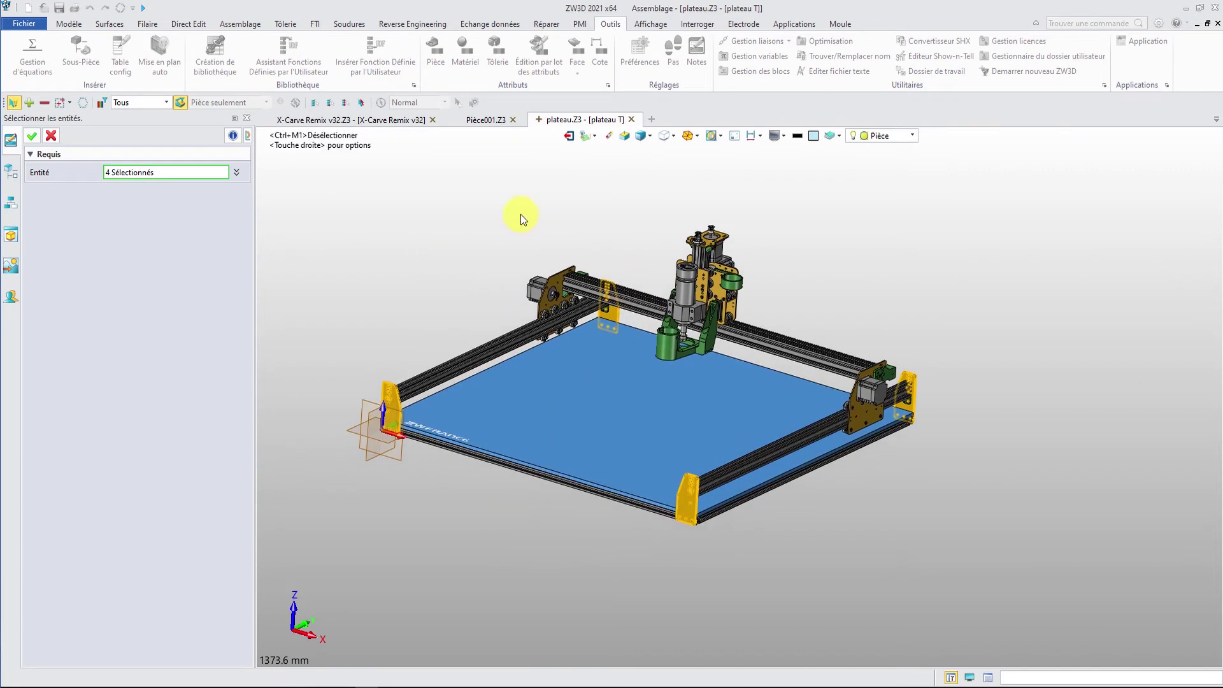
Add V-Slot 2040 1m (1), GT2 - 20-8mm, Spindle 500W and two Bracket 2 - 2020 components to the batch edit selection and confirm it
left_click(12, 202)
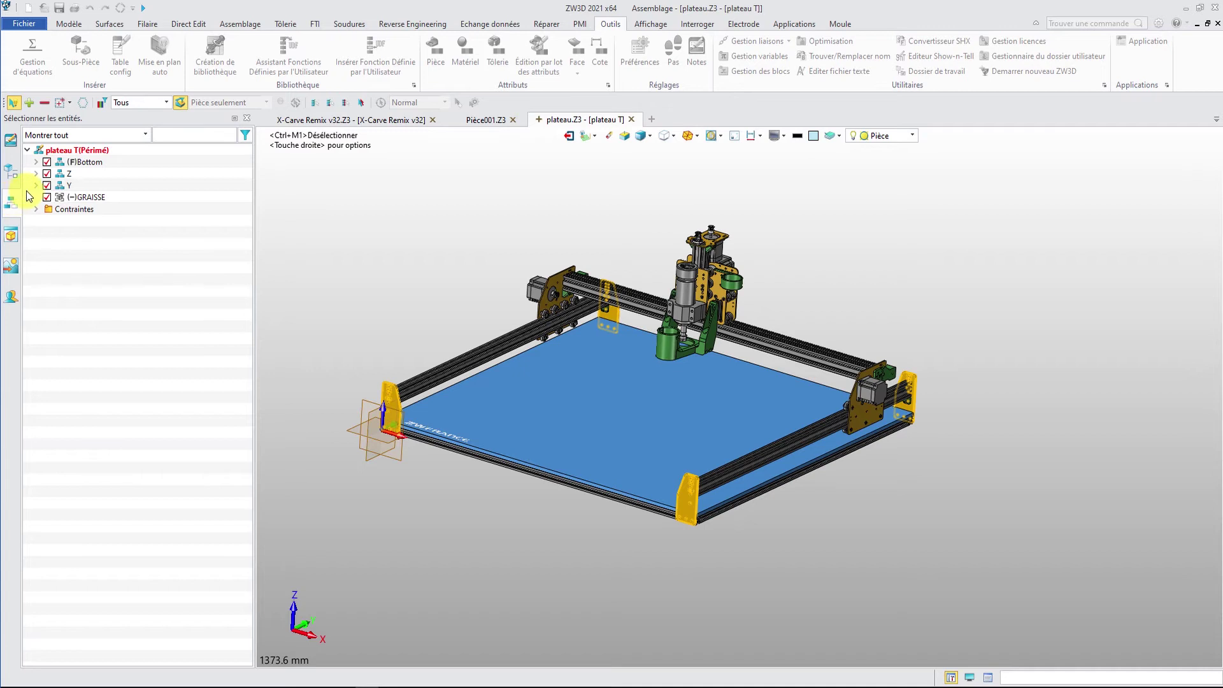
left_click(36, 173)
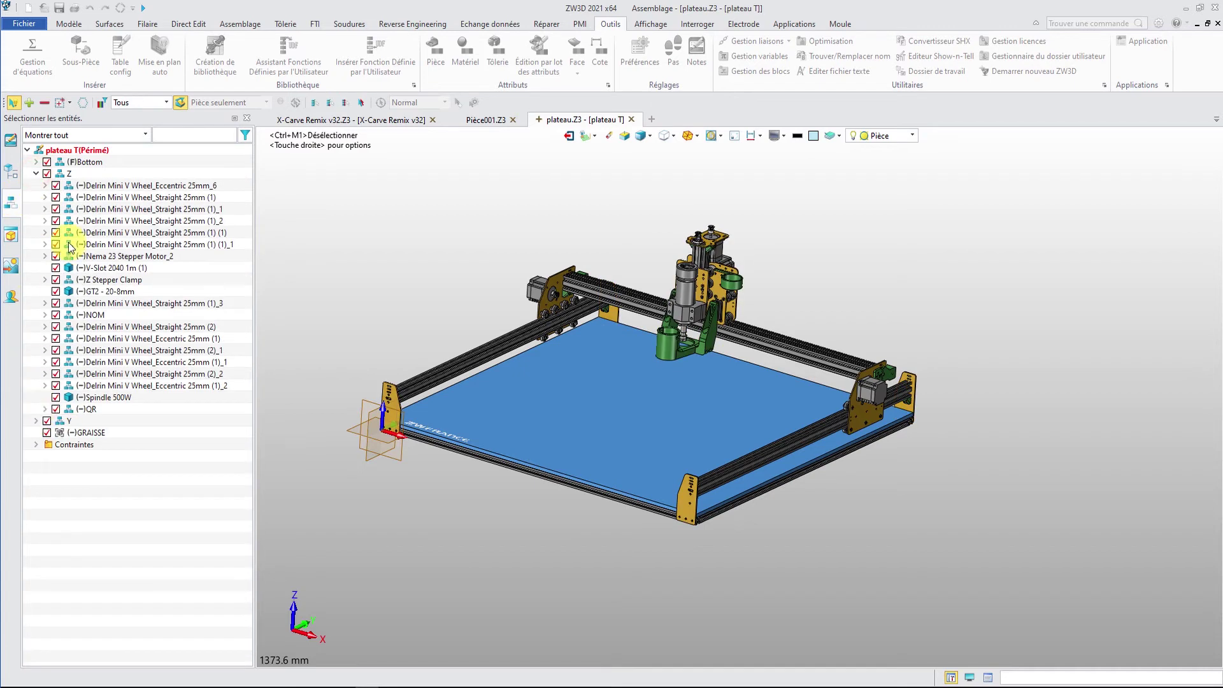
left_click(36, 420)
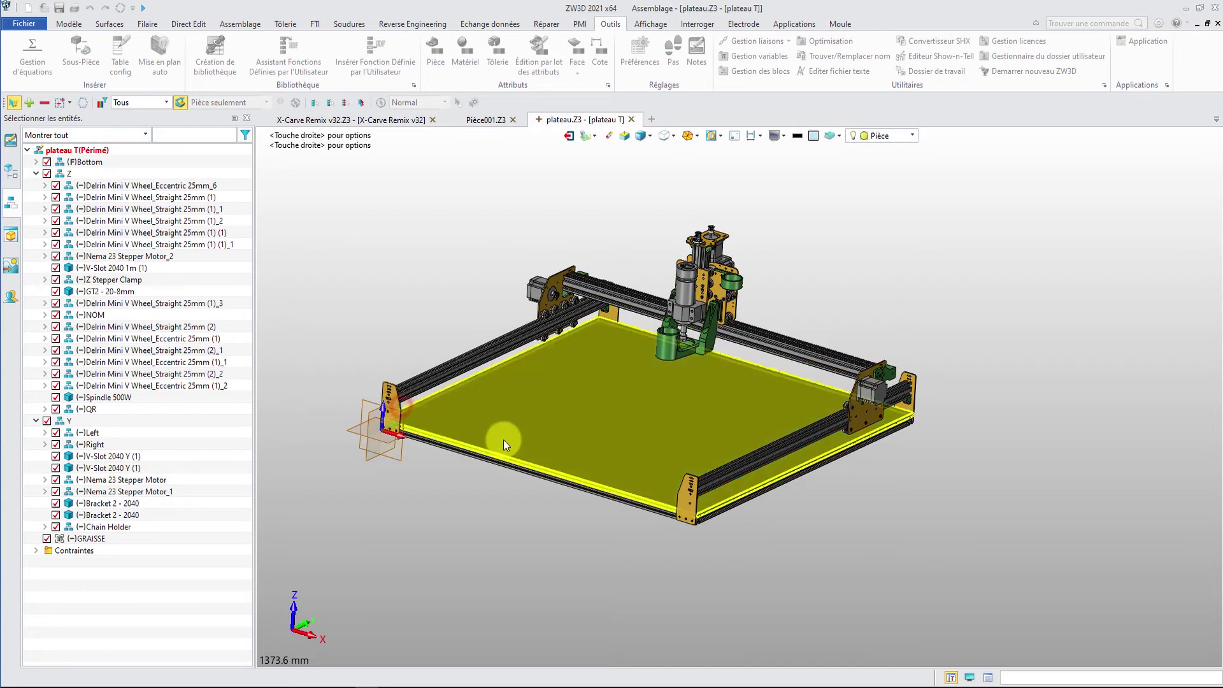
left_click(399, 410)
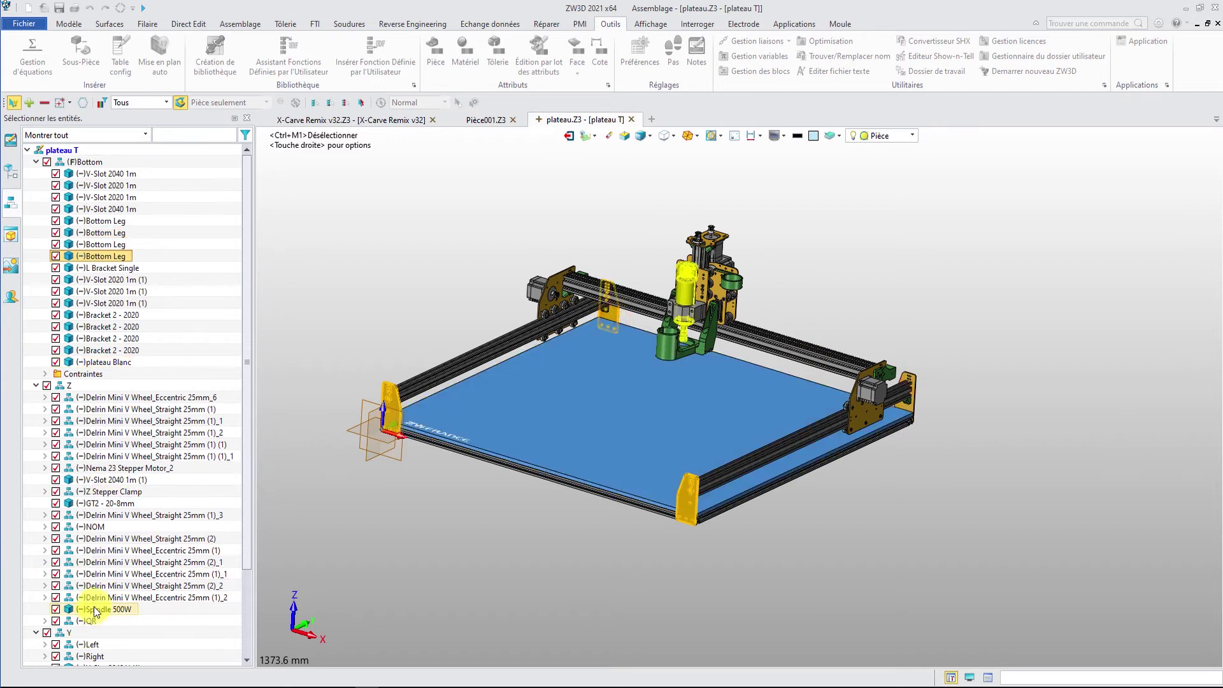
left_click(116, 480)
left_click(108, 503)
left_click(104, 609)
left_click(111, 326)
left_click(107, 349)
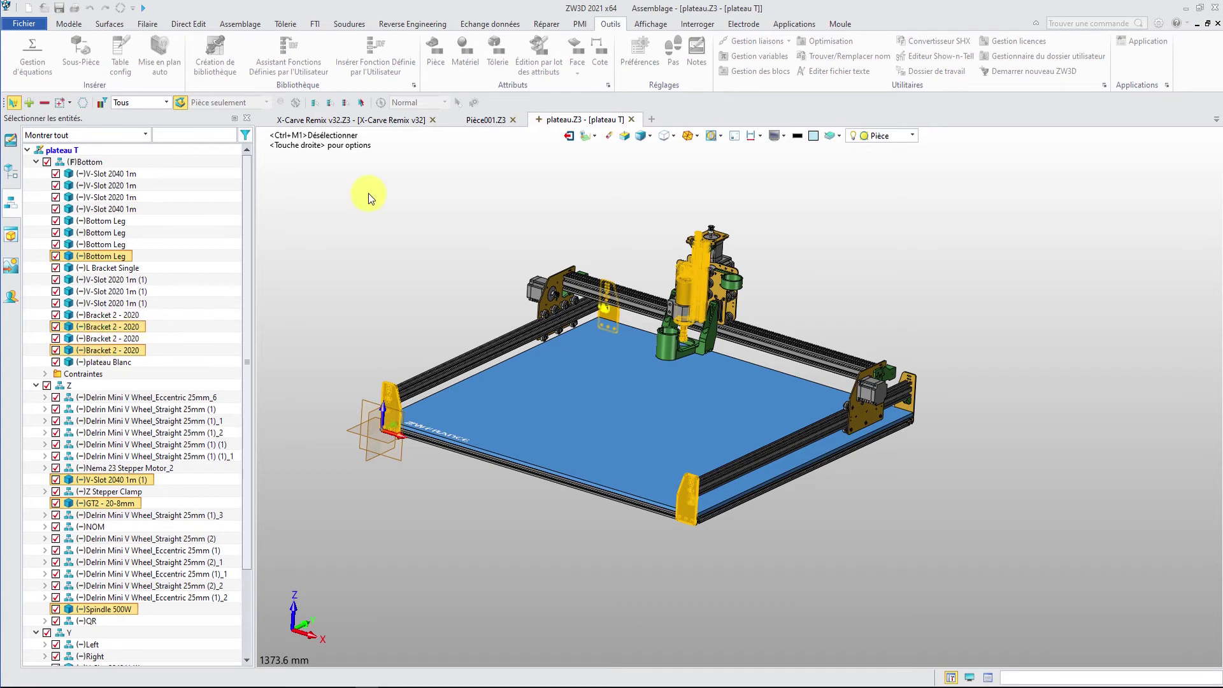
middle_click(491, 200)
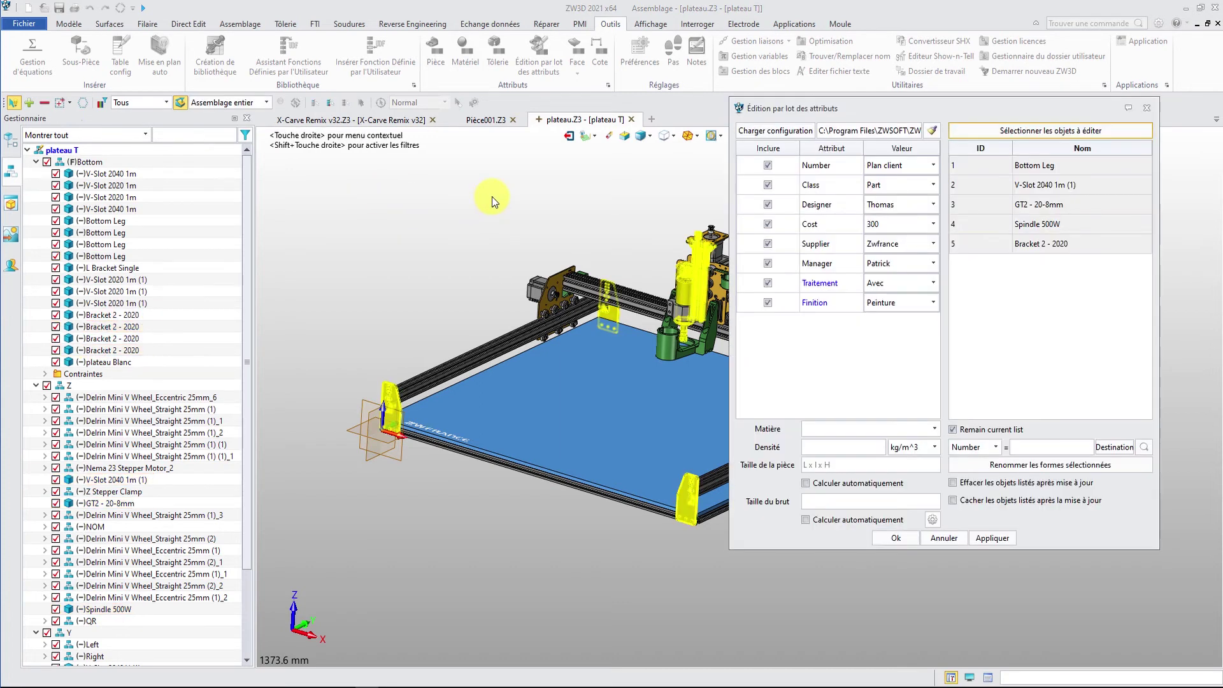
Set the listed parts' Number to Plan formation and Supplier to Revendeur, and choose another designer's name
mouse_move(922, 113)
left_mouse_down()
mouse_move(873, 113)
mouse_move(910, 114)
left_mouse_up()
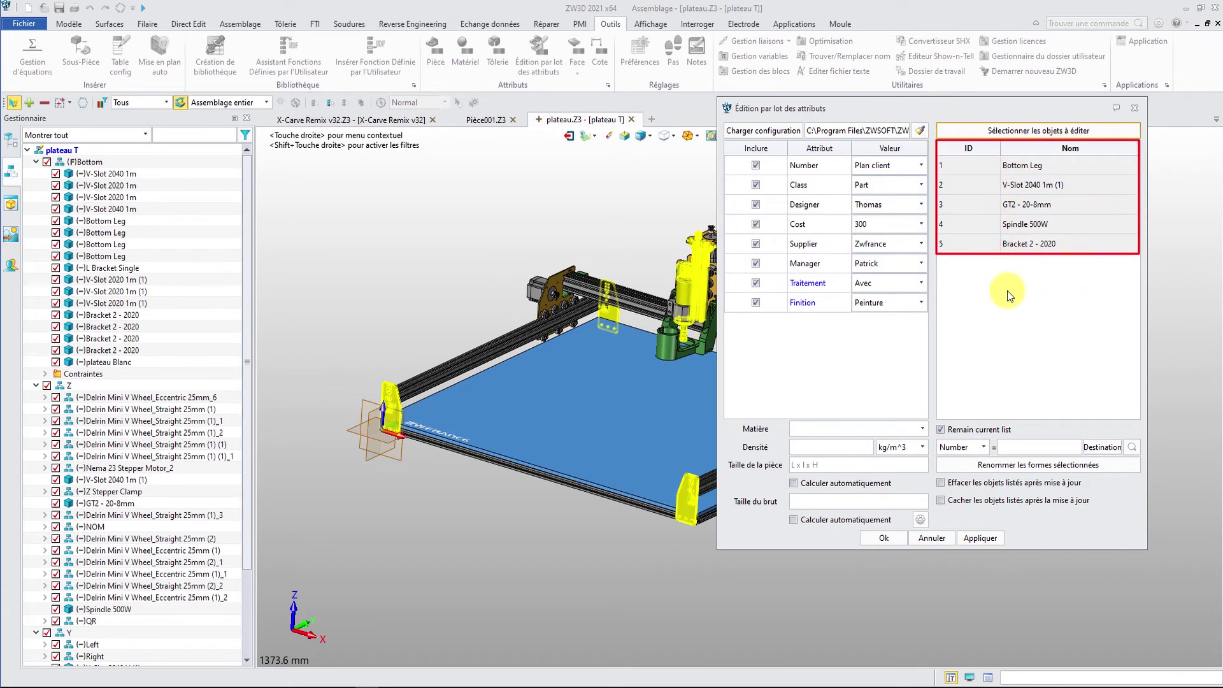
left_click_drag(922, 109, 939, 90)
left_click(938, 147)
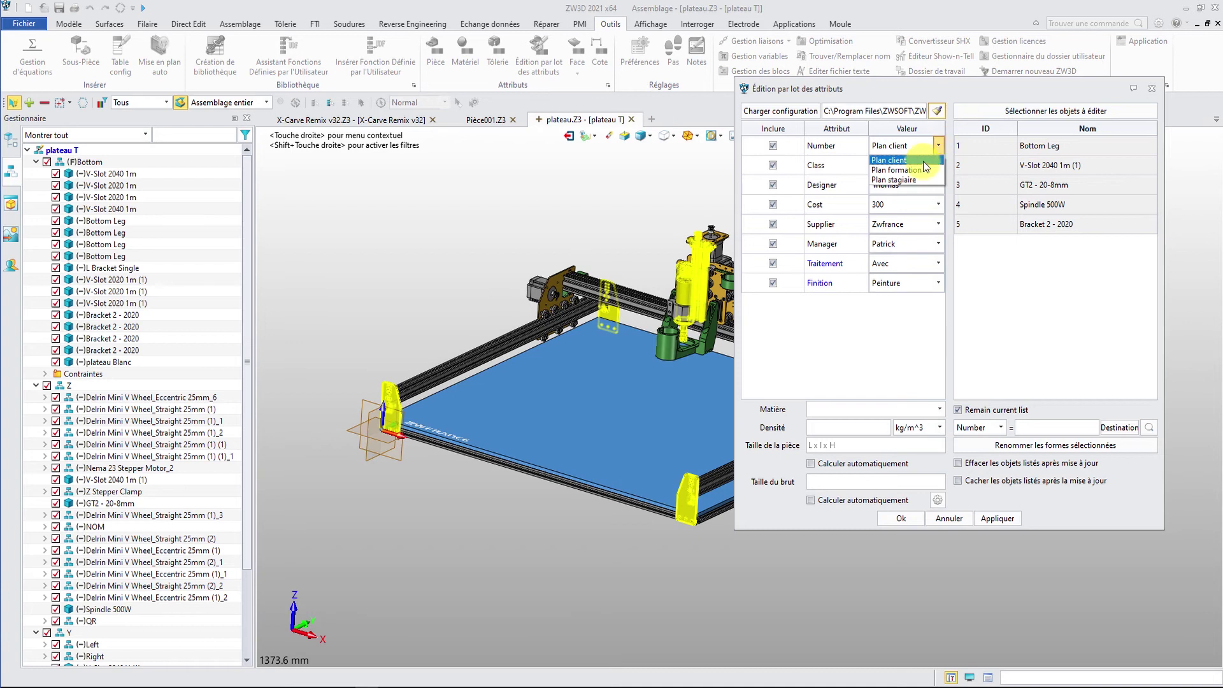
left_click(920, 170)
left_click(934, 185)
left_click(909, 213)
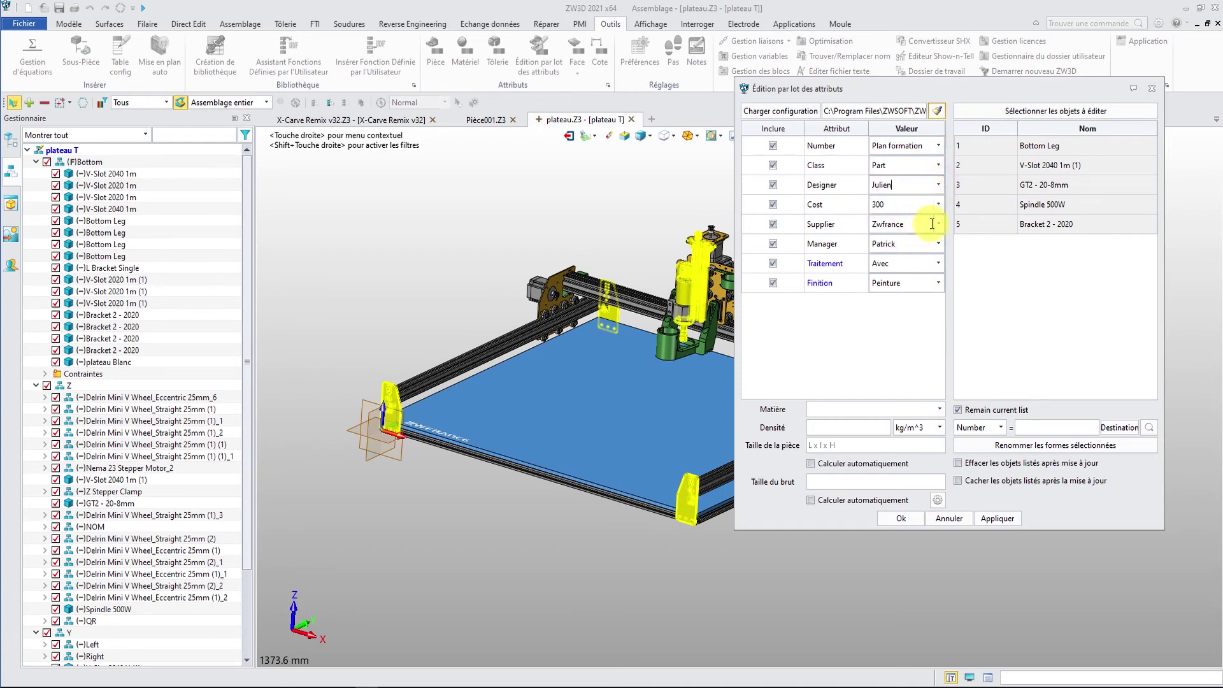
left_click(938, 226)
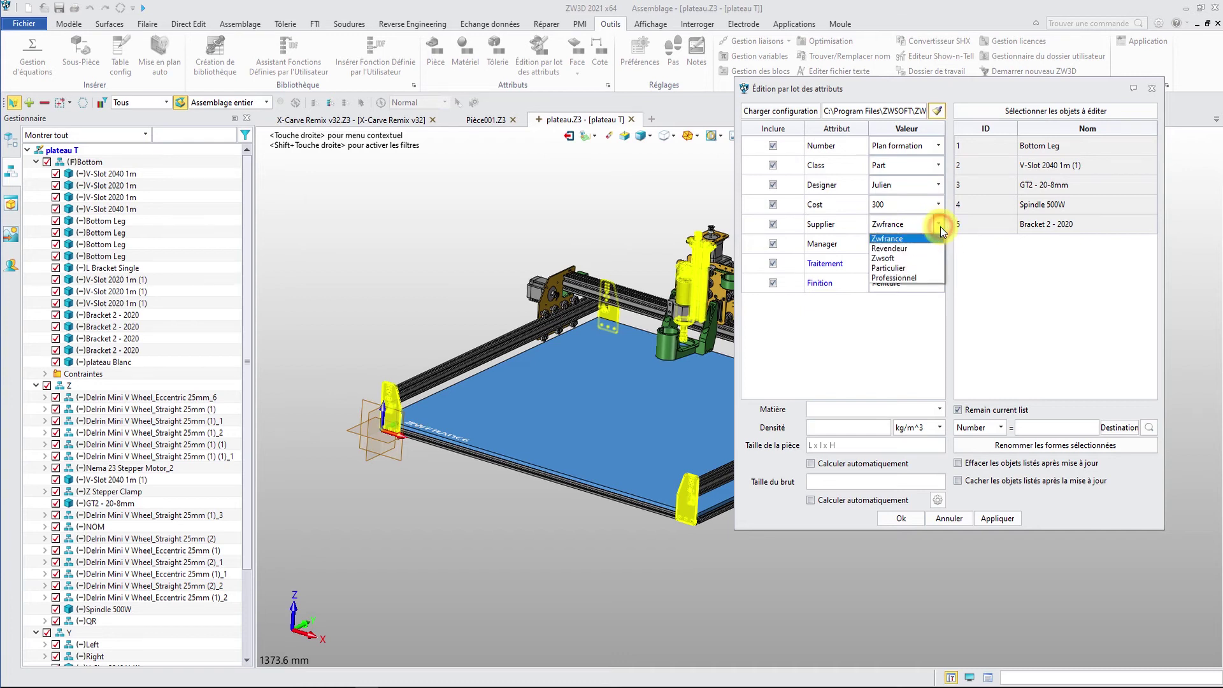
left_click(908, 248)
Set the Traitement attribute to Sans and the Finition attribute to Sablage
left_click(936, 265)
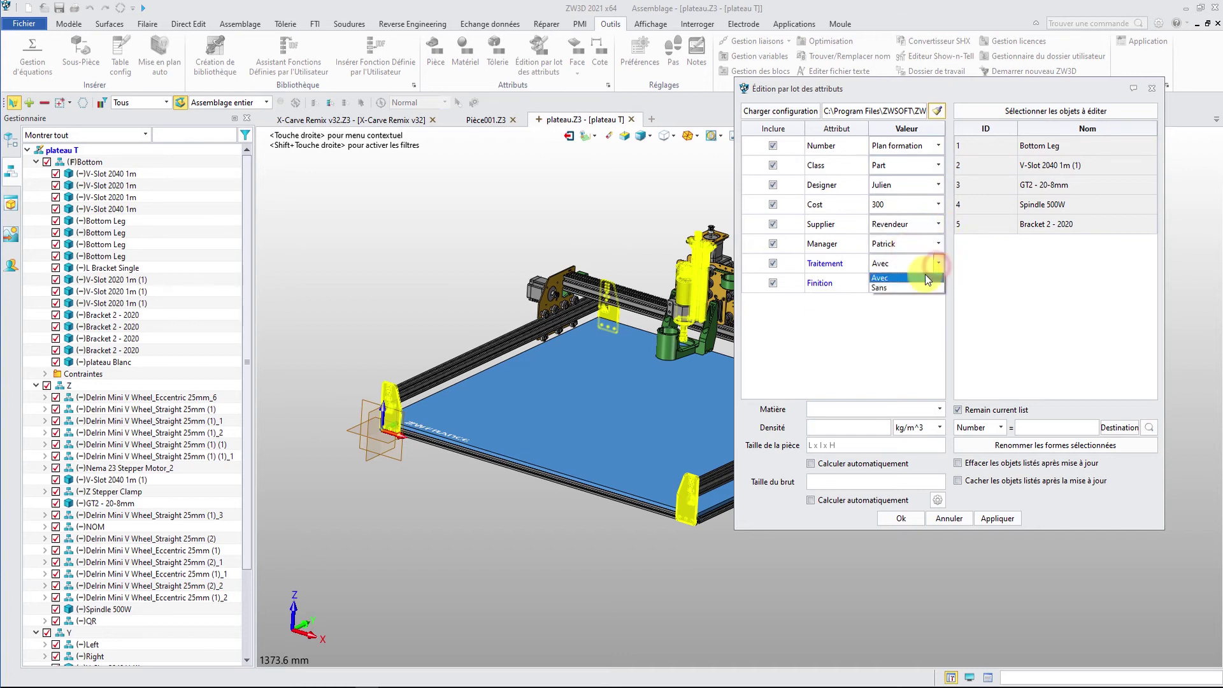
left_click(905, 285)
left_click(936, 282)
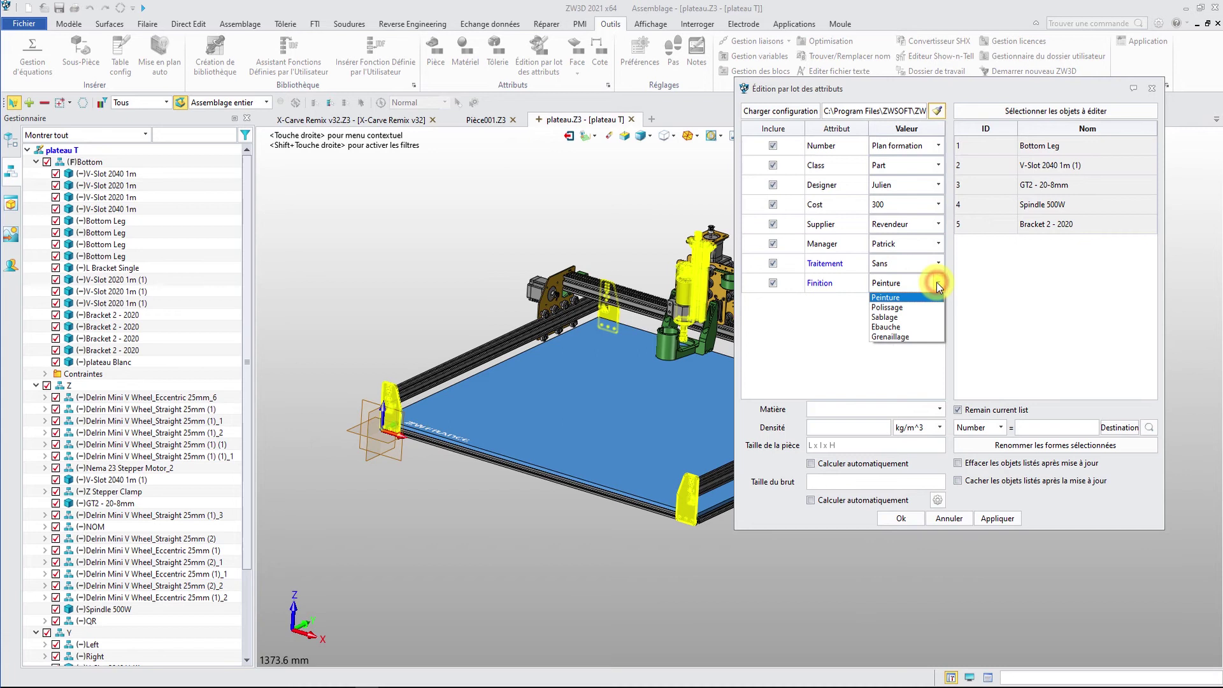
left_click(907, 317)
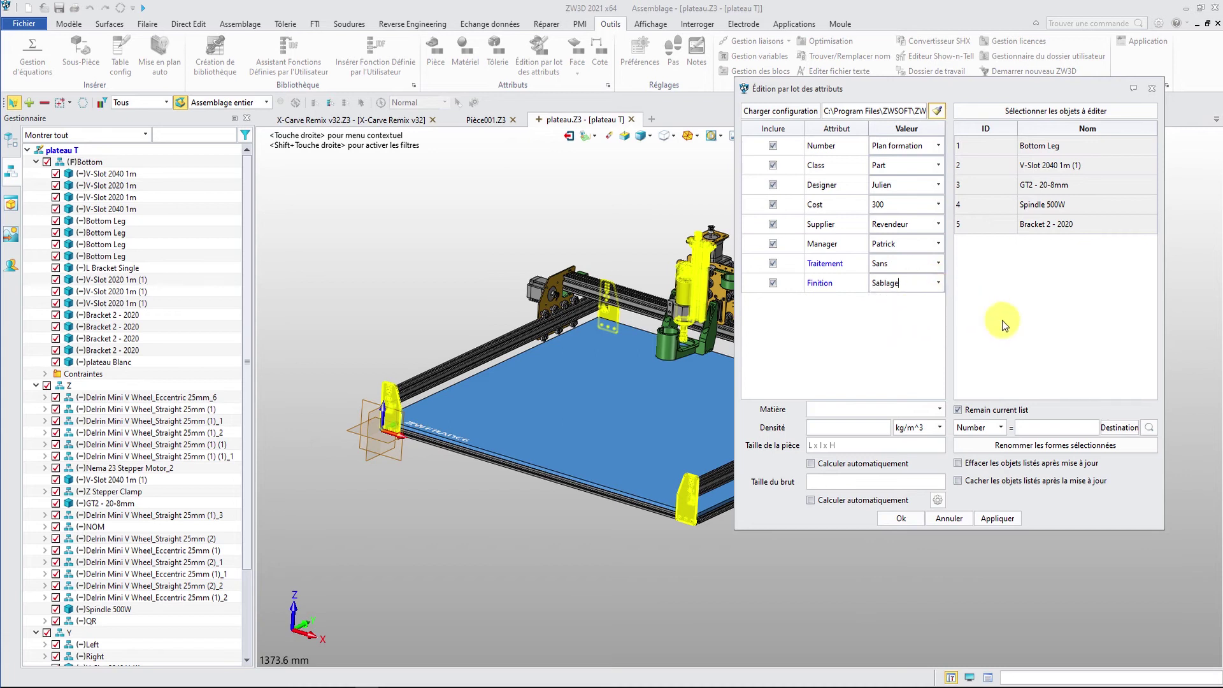
Assign the material Acier to the listed parts and confirm the batch attribute edit
left_click(939, 409)
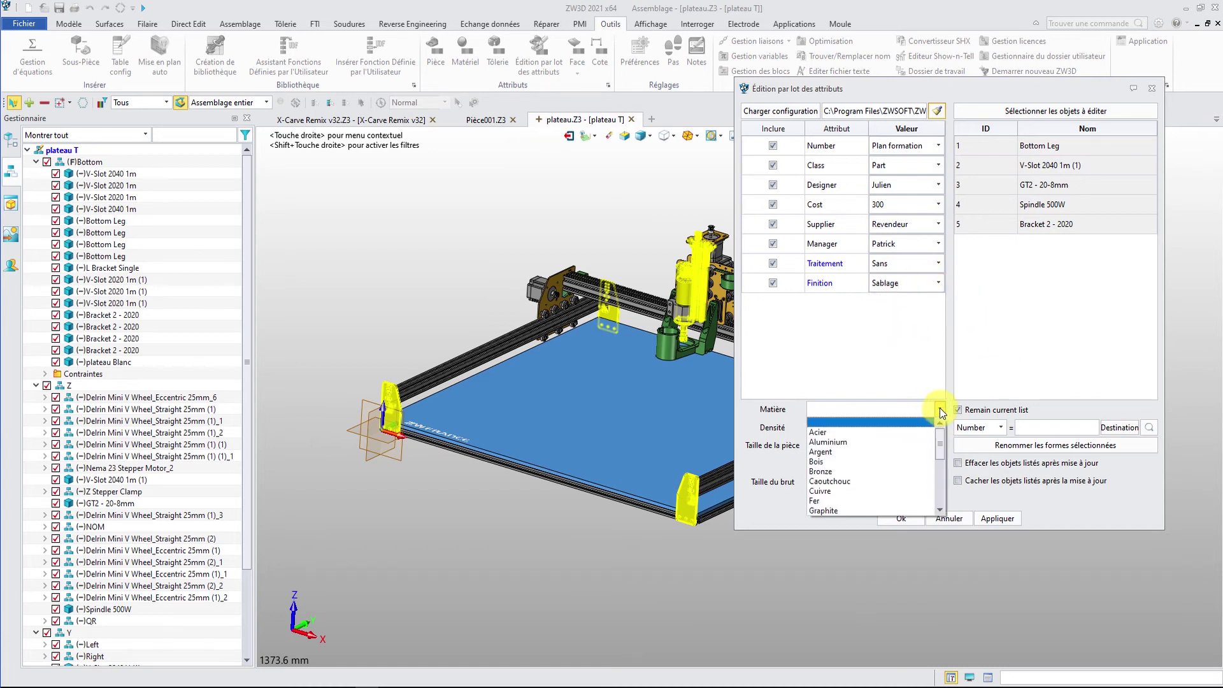
left_click(858, 434)
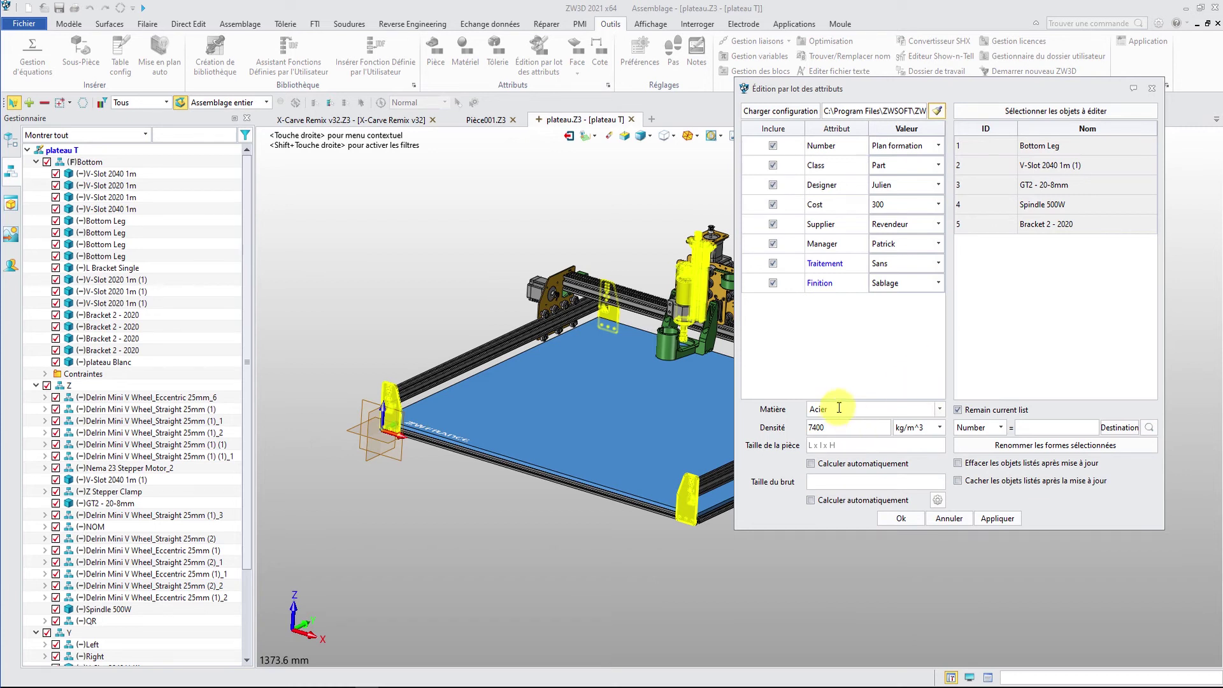
left_click(901, 518)
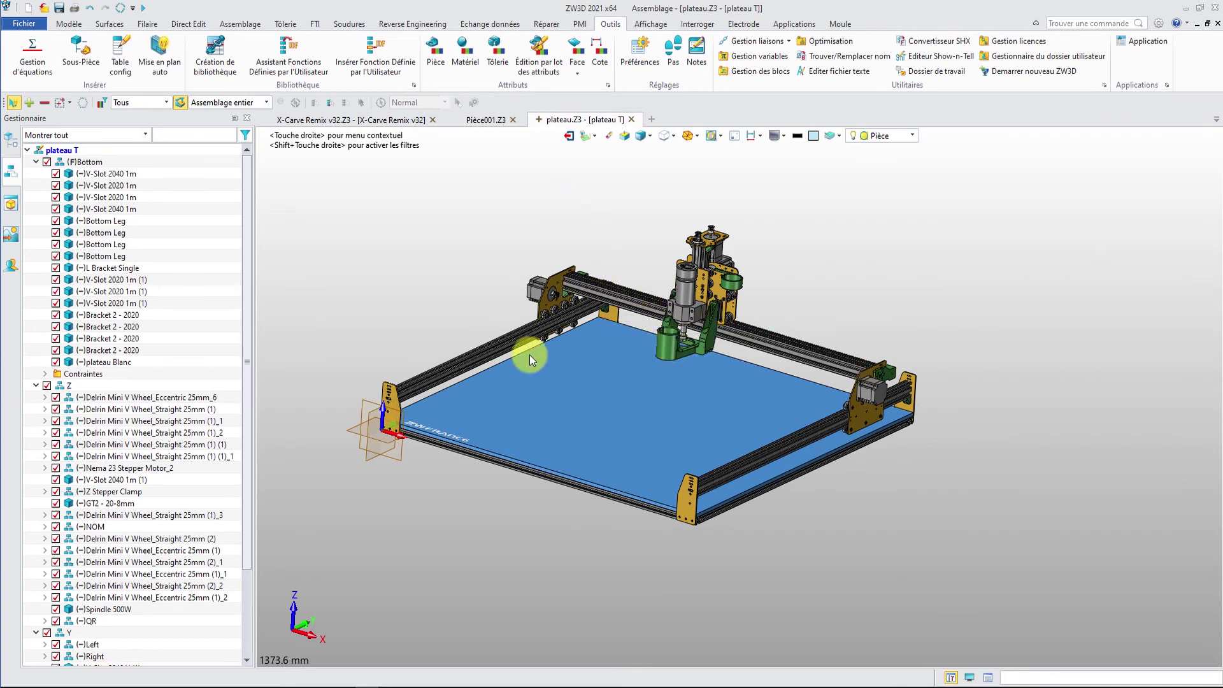
Open the Bottom Leg part on its own and check its standard part attributes, including designer and supplier
right_click(396, 403)
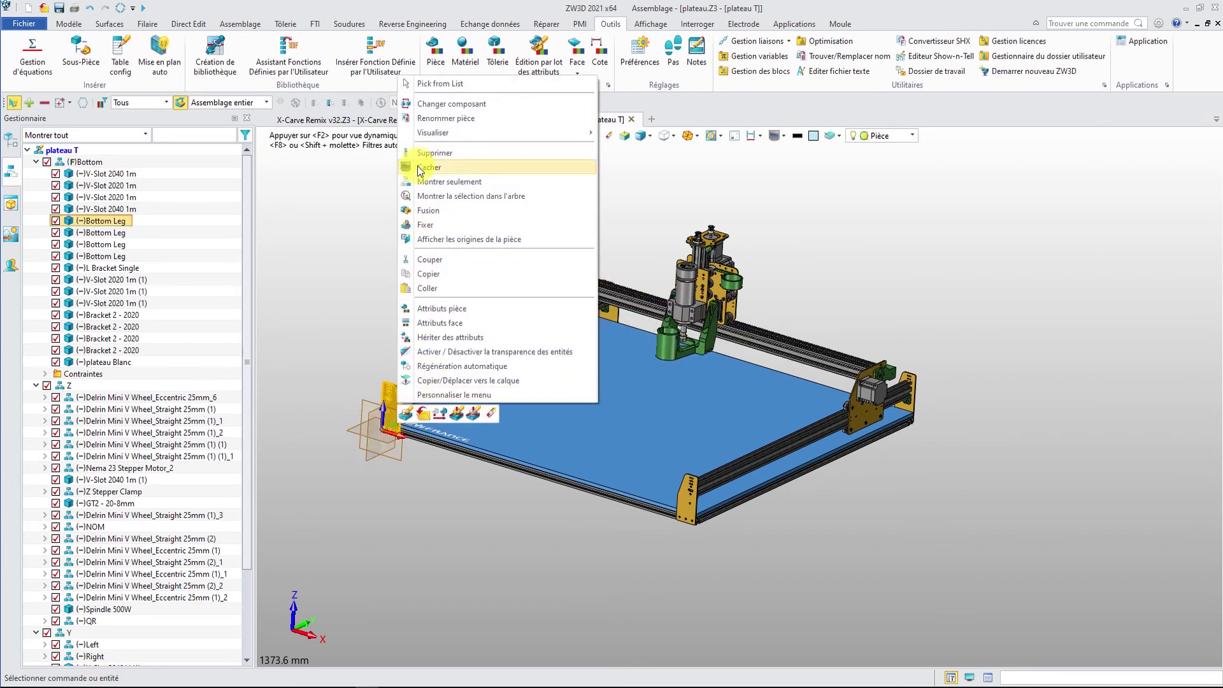
left_click(423, 413)
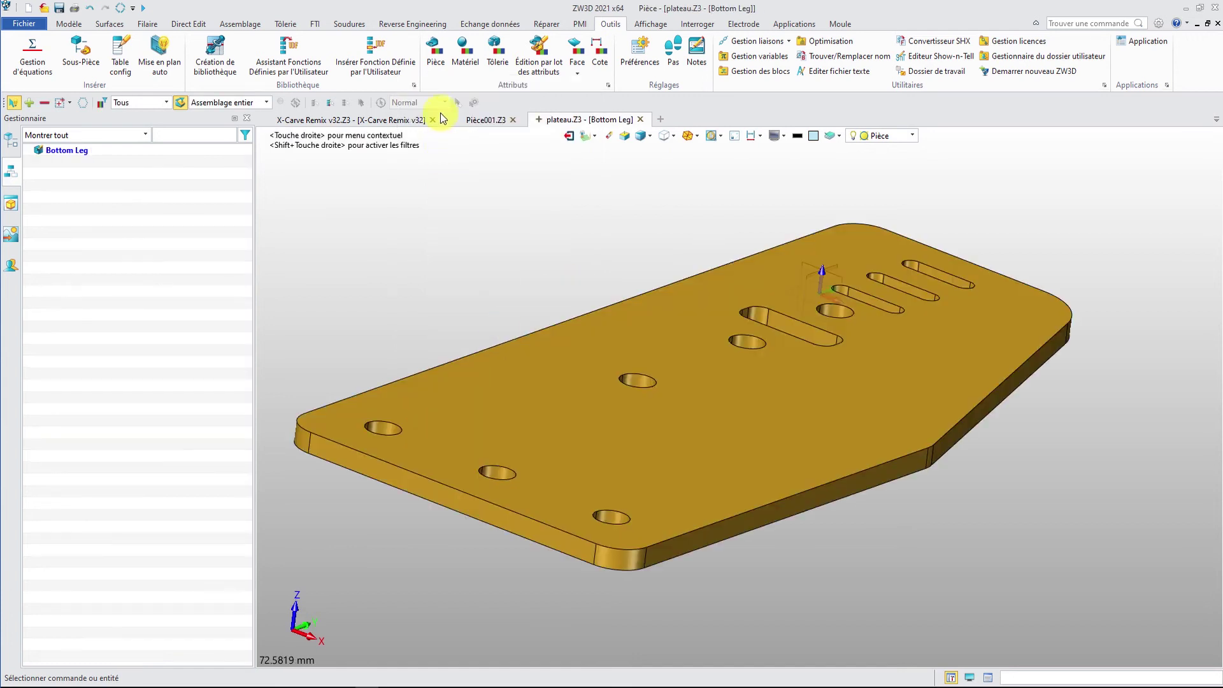
left_click(437, 62)
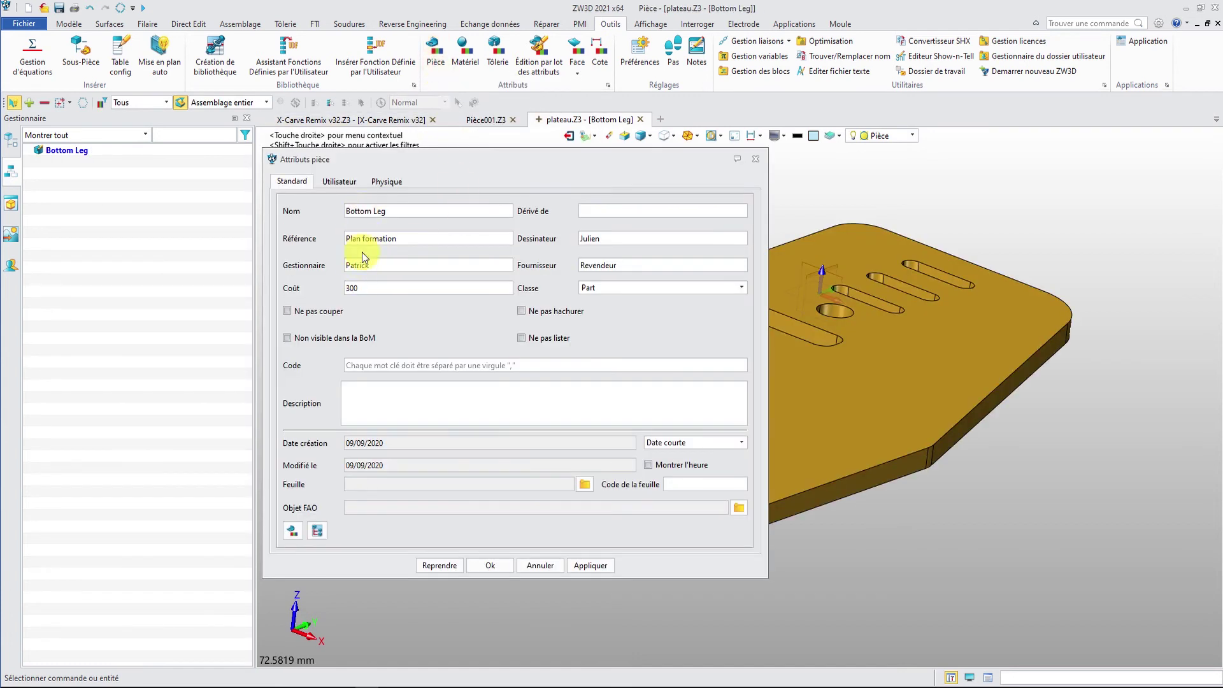
left_click(612, 240)
left_click(622, 266)
left_click(490, 565)
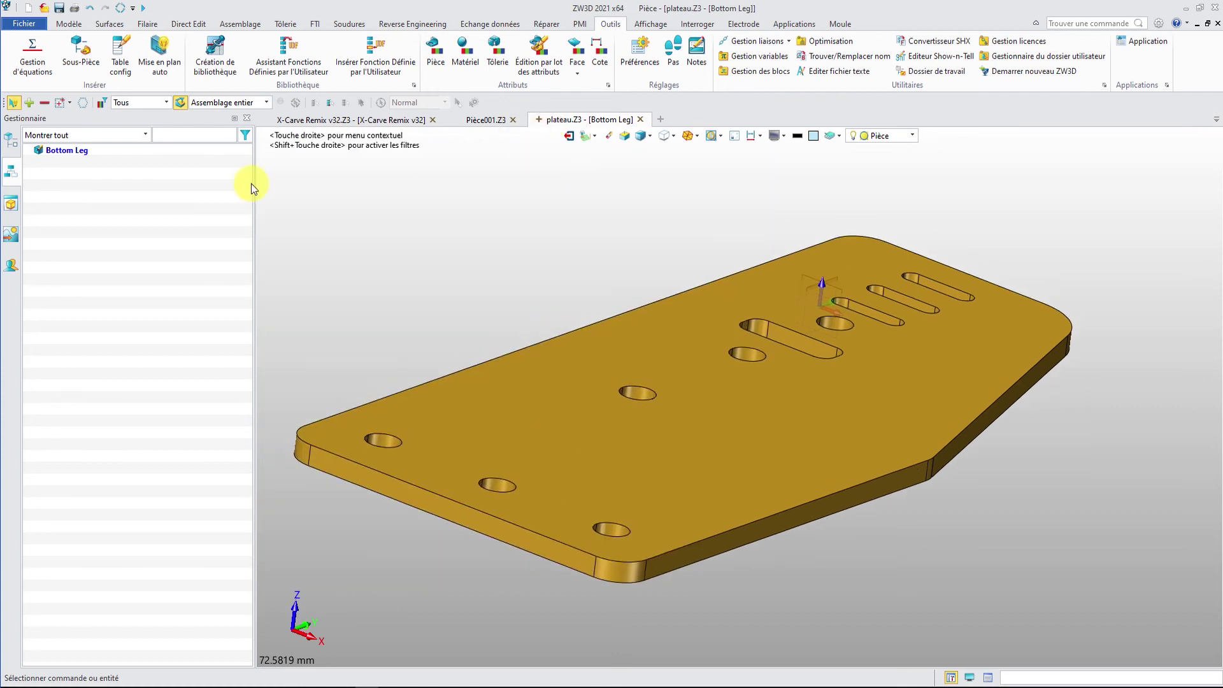
Return from the Bottom Leg part to its parent assembly plateau T
right_click(78, 150)
mouse_move(150, 239)
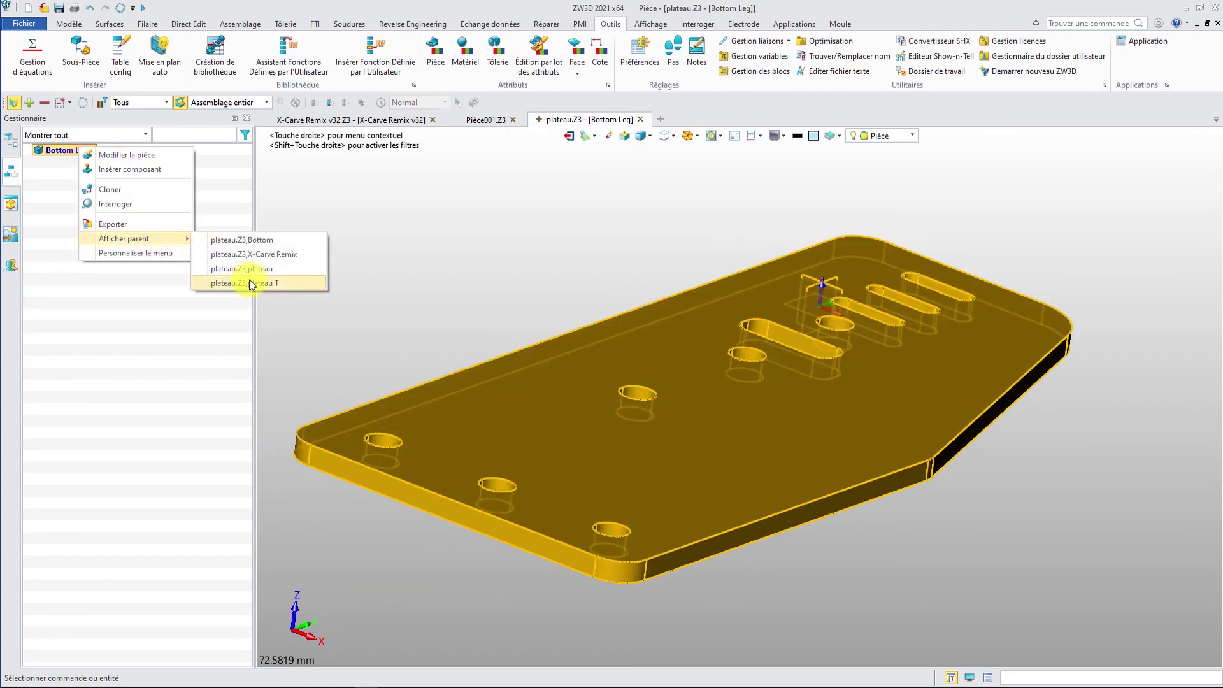
left_click(249, 280)
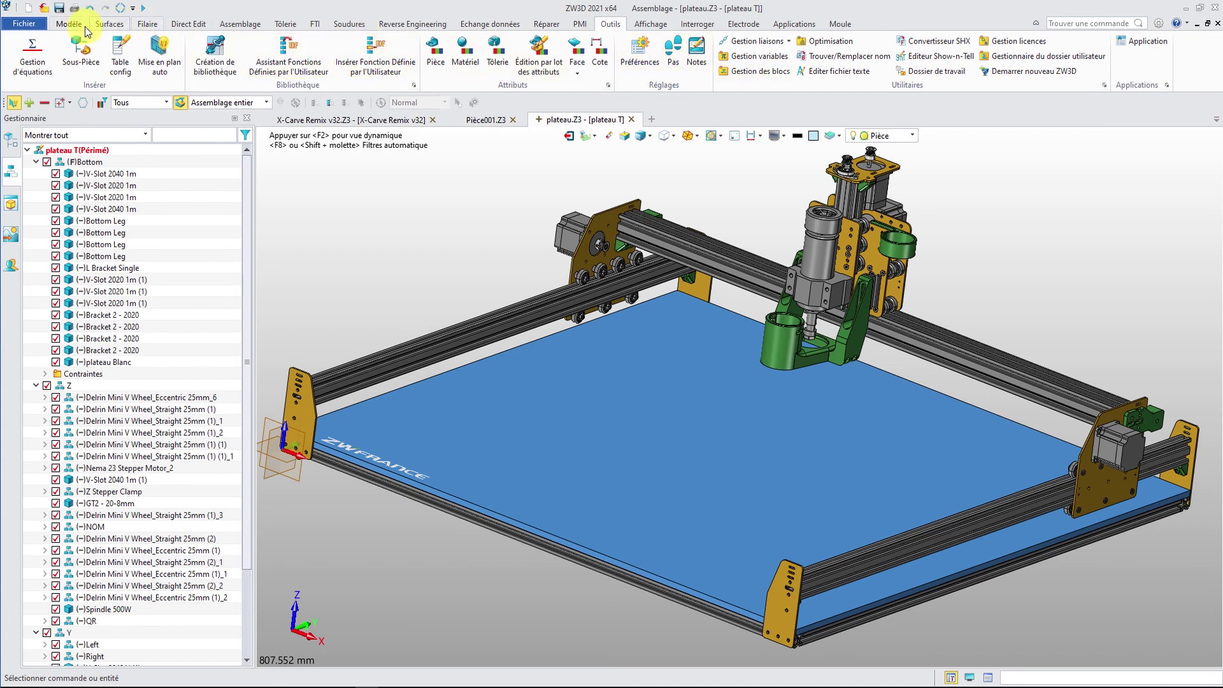
Generate the 3D bill of materials for the assembly, review the parts' material and reference entries down the list, and confirm it
left_click(240, 24)
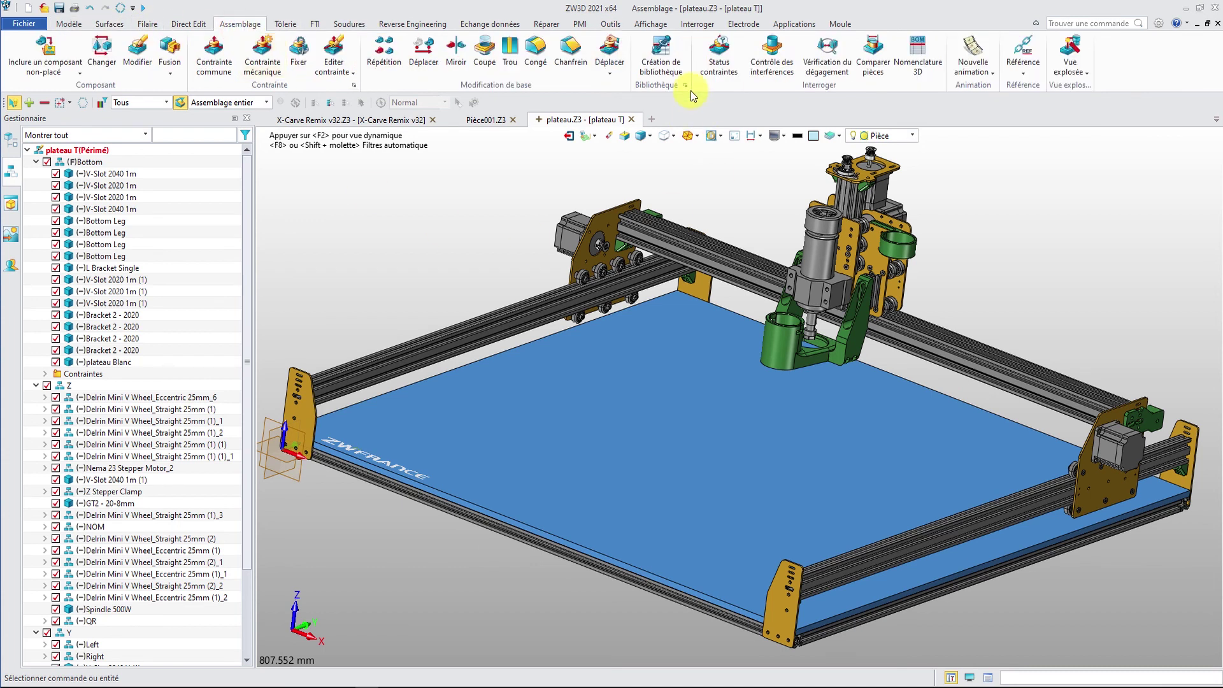
left_click(911, 61)
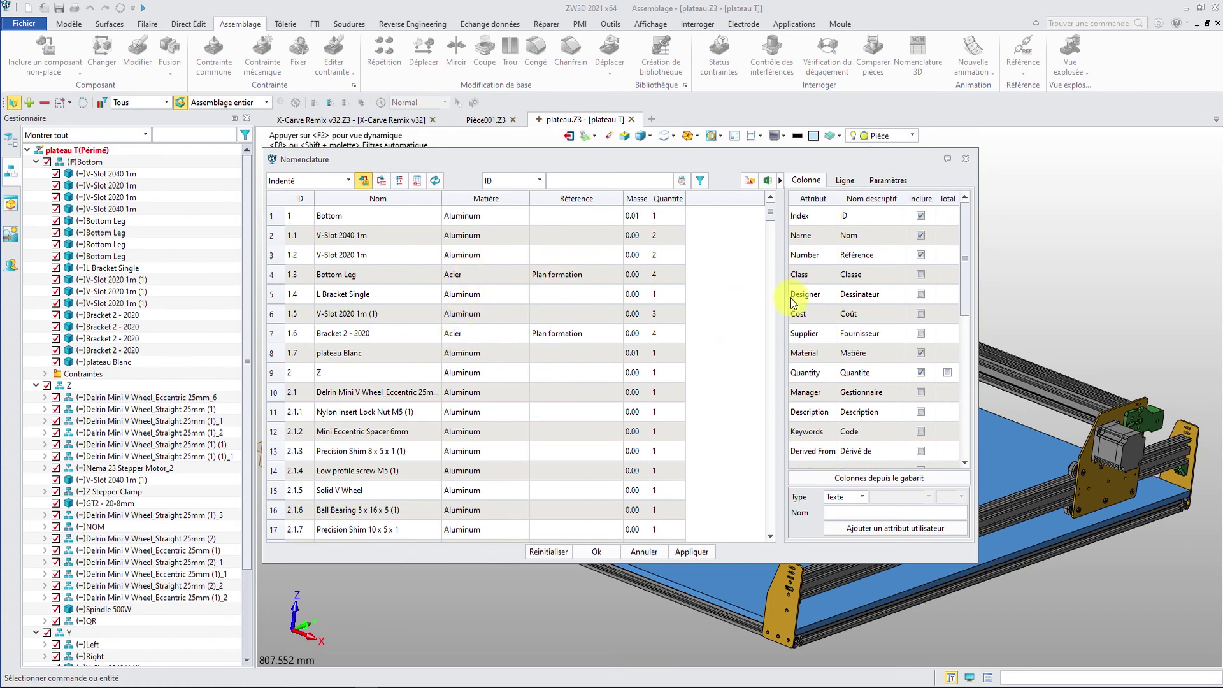
mouse_move(771, 210)
left_mouse_down()
mouse_move(784, 339)
mouse_move(759, 456)
left_mouse_up()
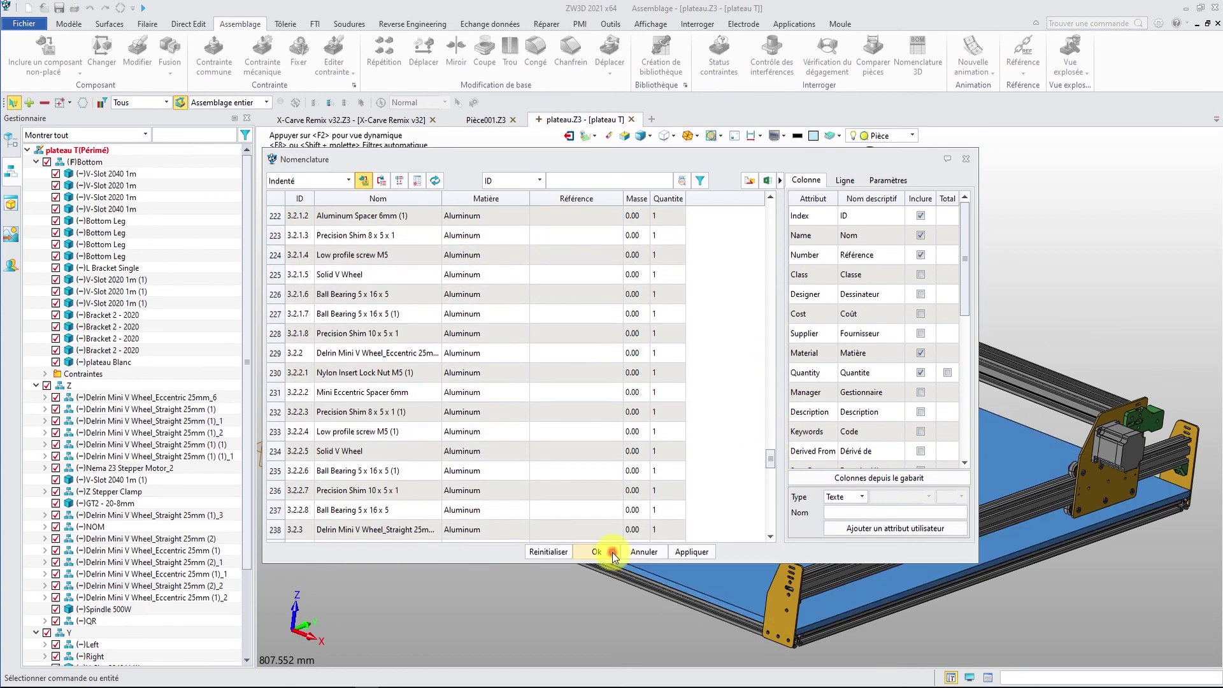
left_click(613, 552)
scroll(569, 336, "down", 3)
scroll(587, 339, "up", 2)
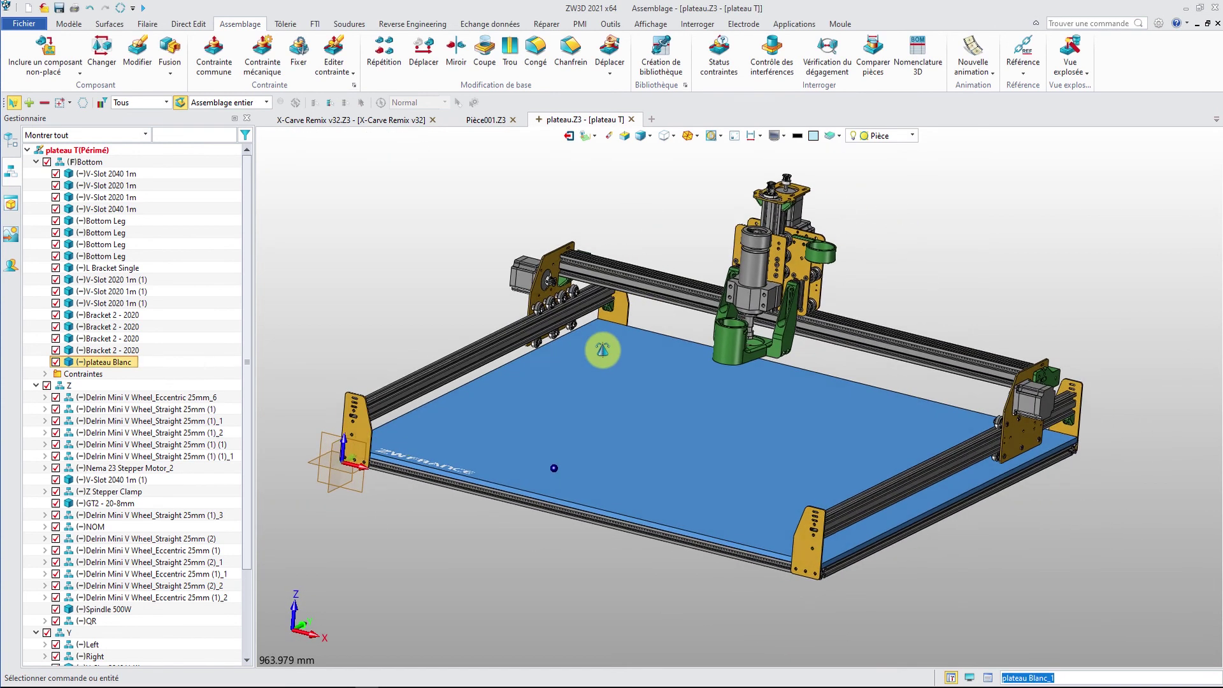